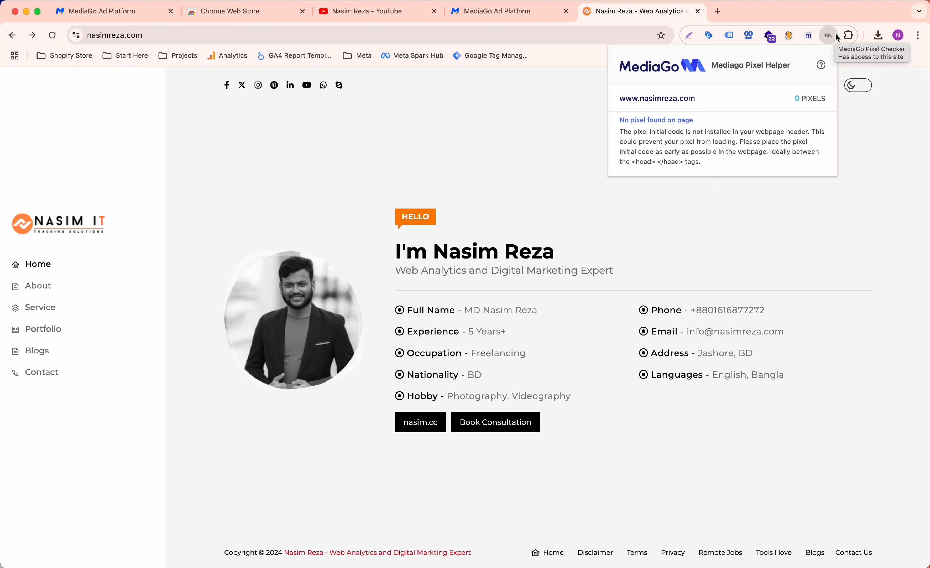
Switch to YouTube and look over the channel page's latest videos.
click(385, 13)
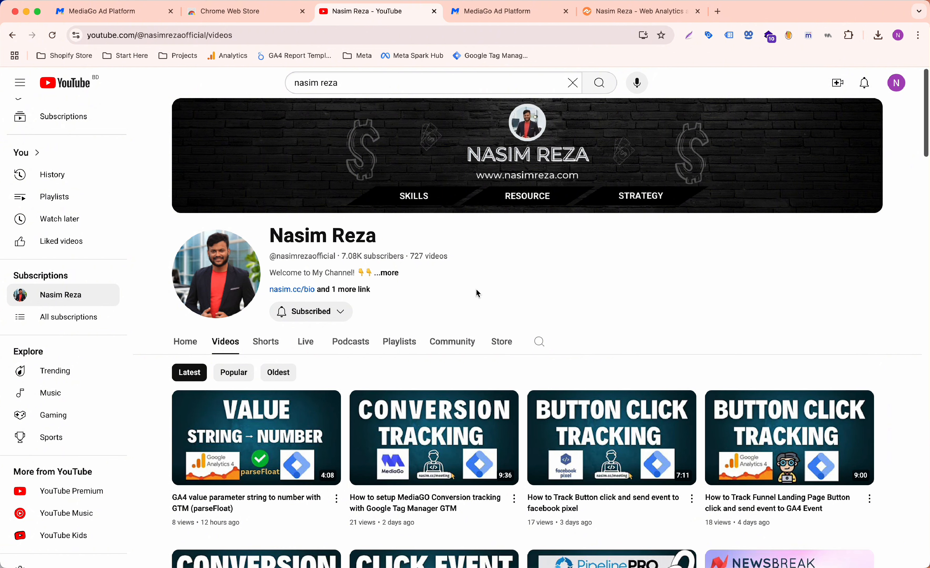
scroll(477, 291, down, 3)
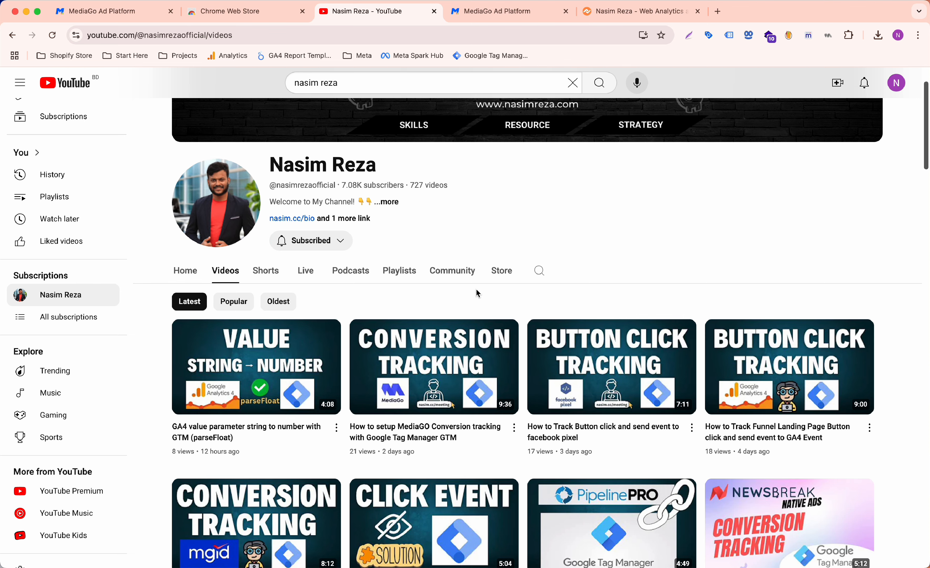
scroll(571, 177, up, 3)
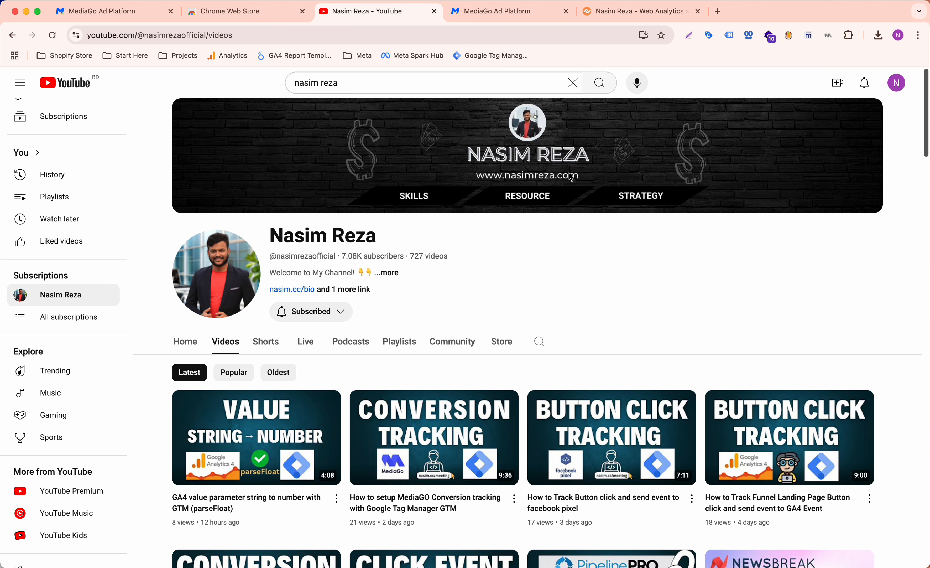
Search the Chrome Web Store for "mediago" and clear the search query.
click(263, 12)
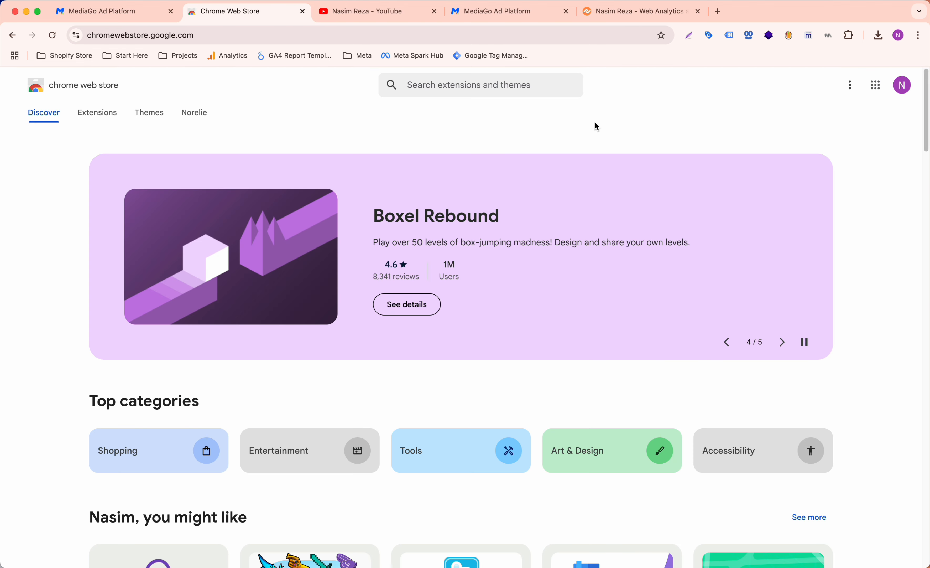
click(467, 86)
text(mediago)
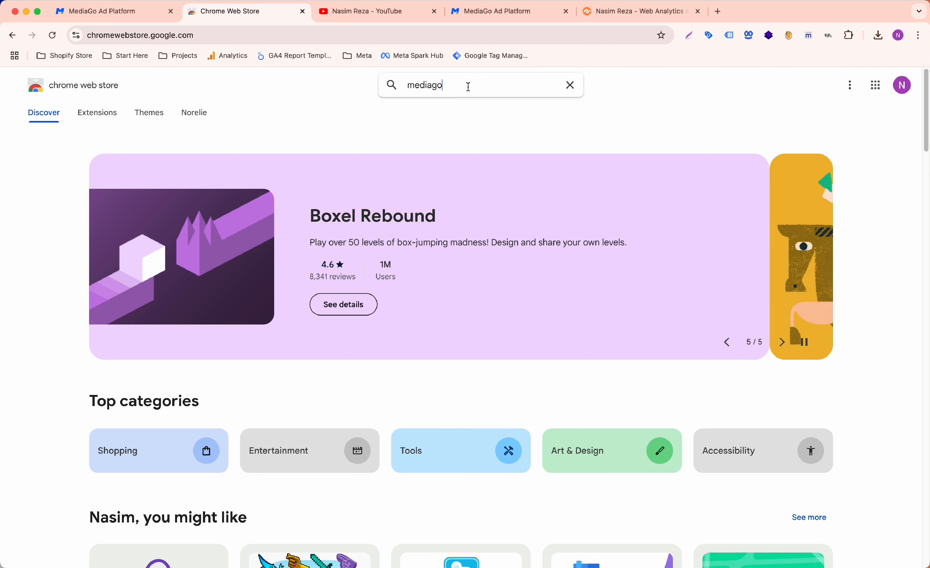
key(Return)
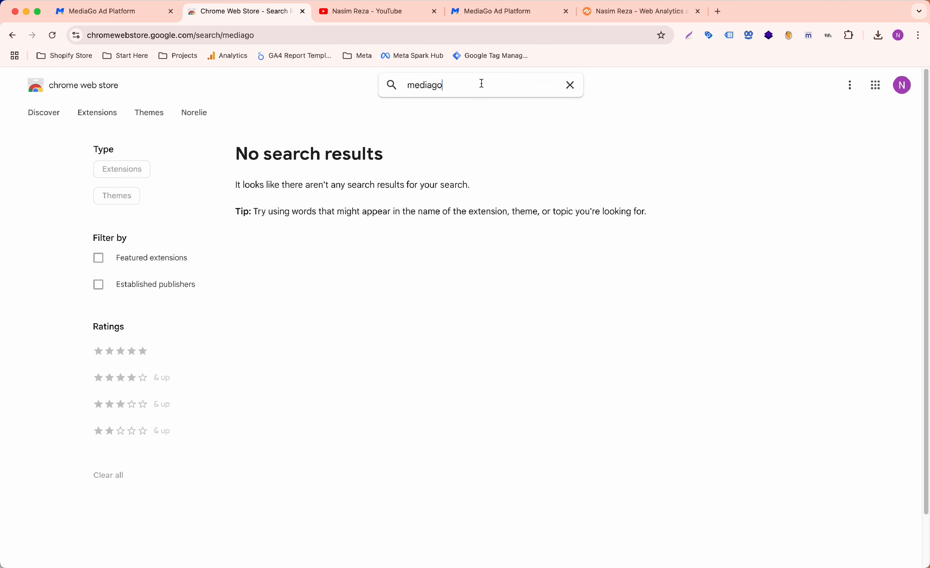
click(569, 86)
click(493, 93)
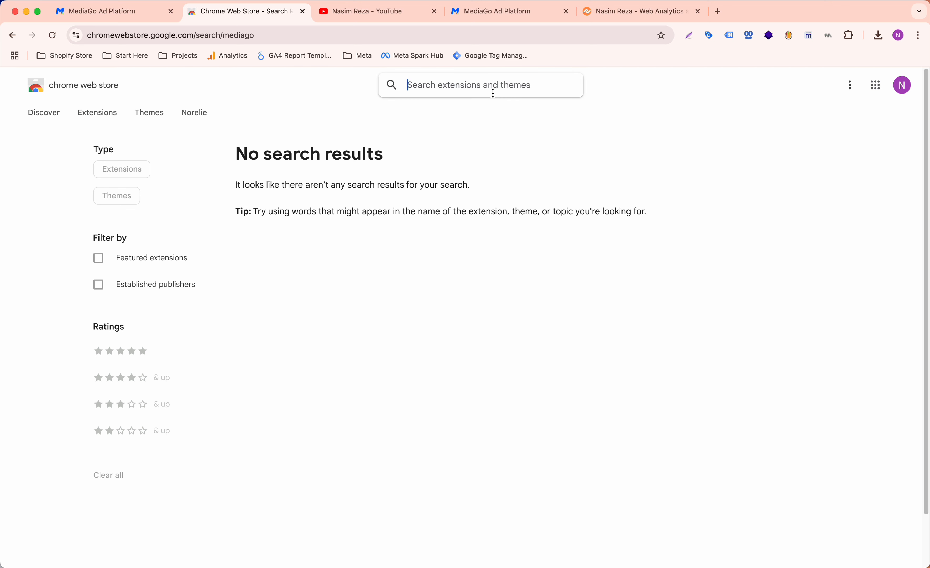
Check the web store page with the MediaGo Pixel Helper and switch to the MediaGo Ad Platform's pixel installation check.
click(829, 36)
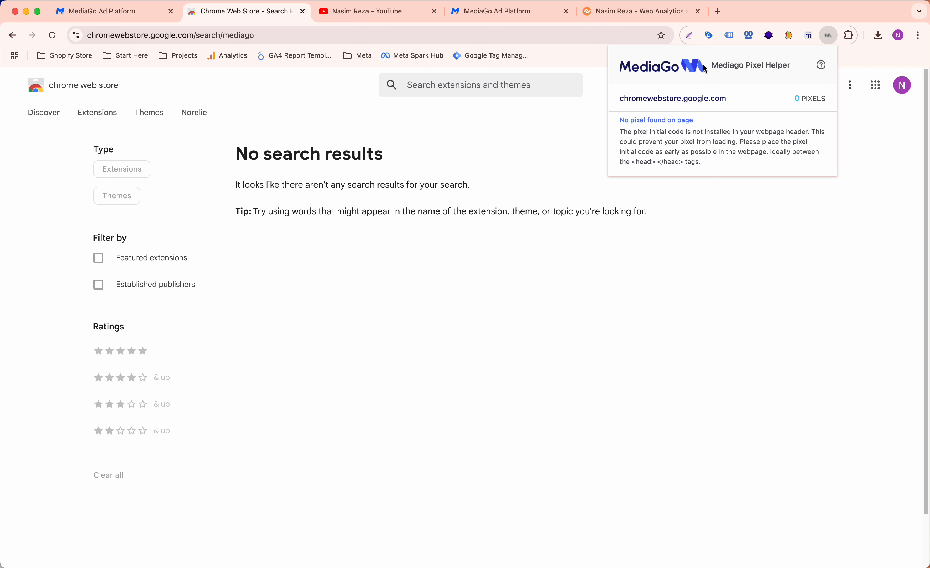
click(519, 133)
click(125, 14)
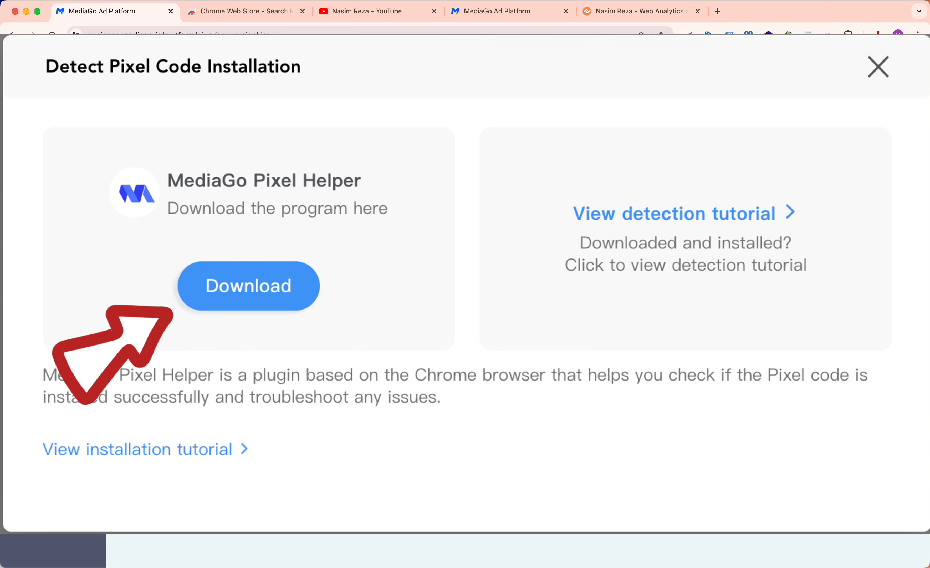
Switch to the other Chrome window, open extension management and enable Developer mode.
key(ctrl+Right)
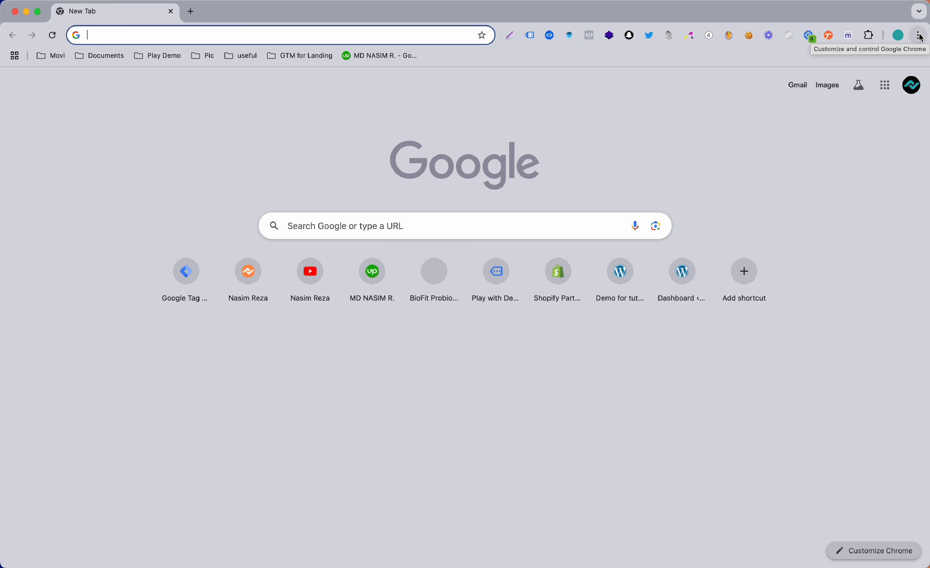
click(920, 36)
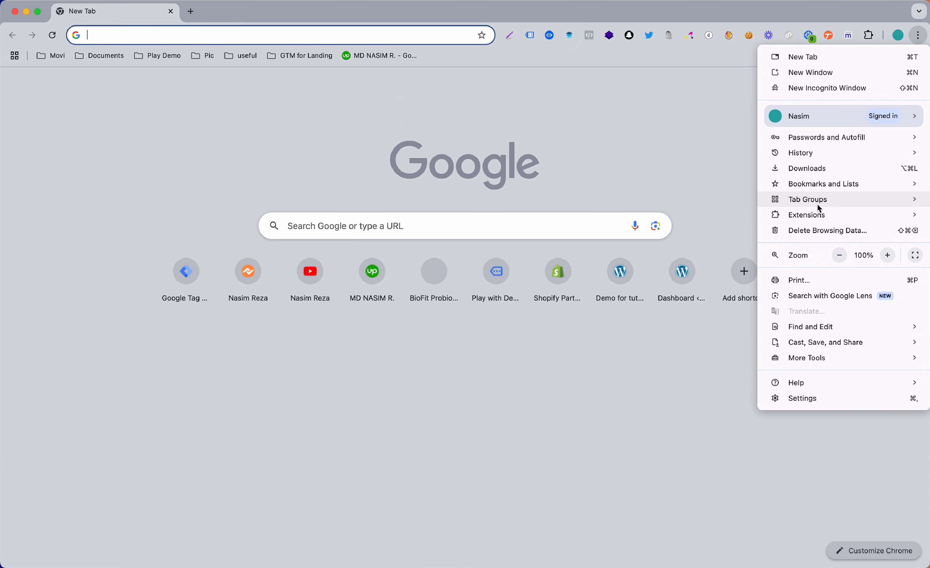
mouse_move(811, 217)
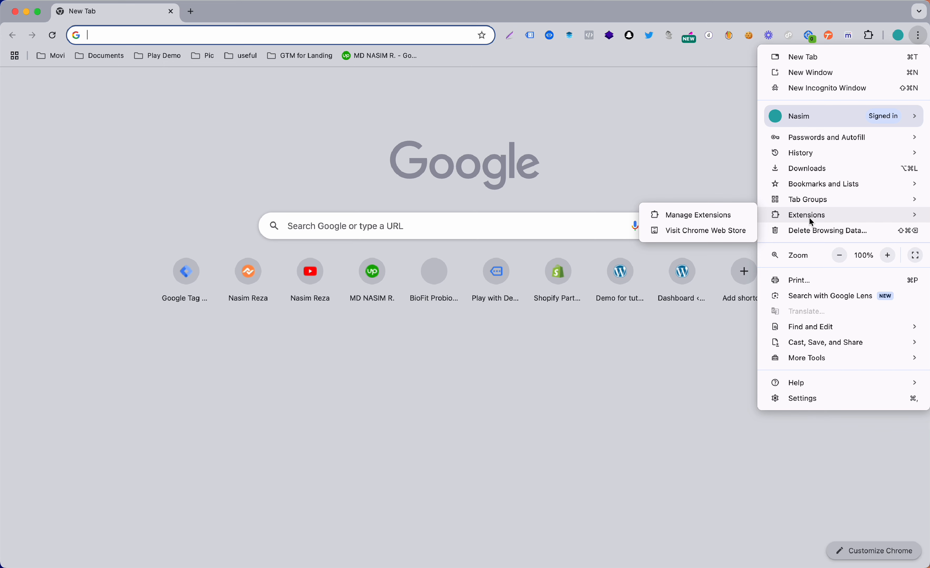
click(707, 217)
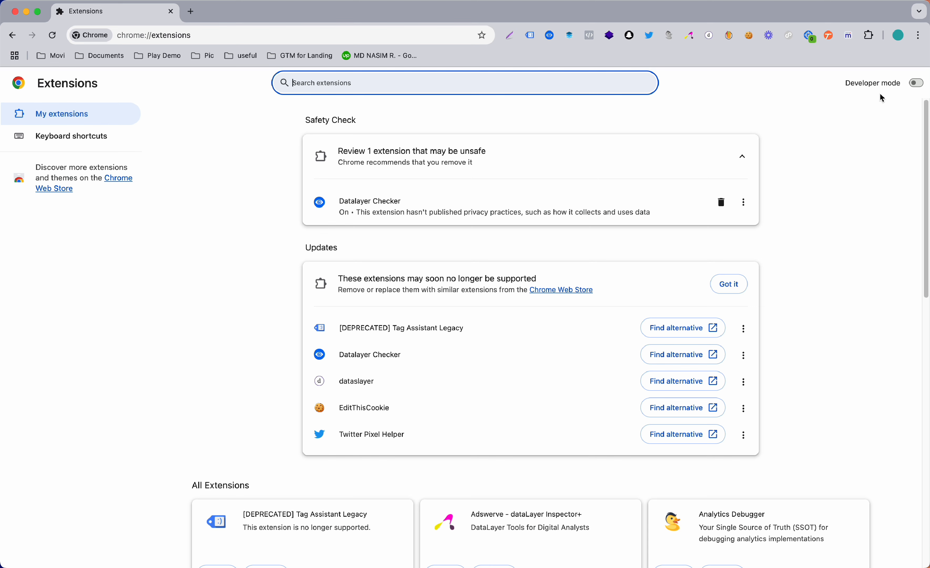
click(916, 83)
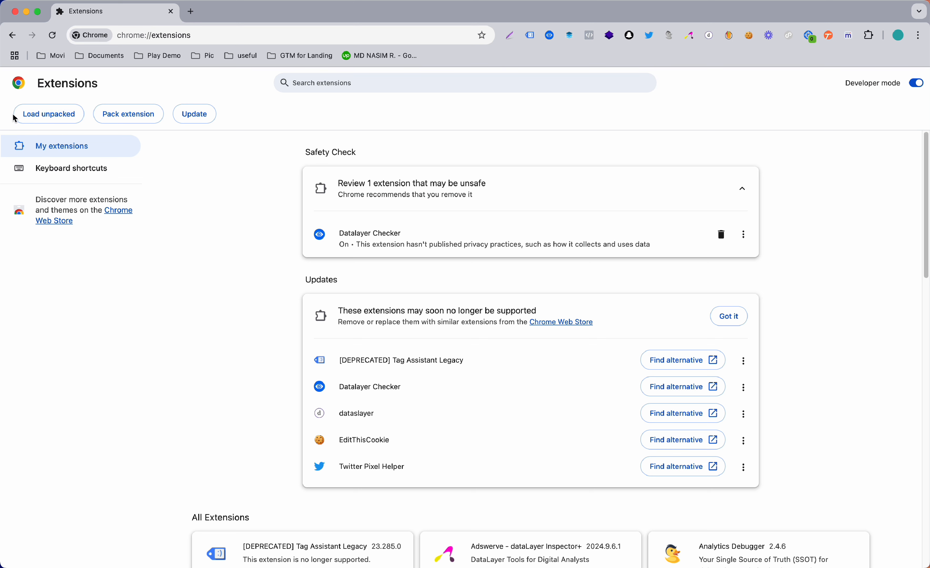
Load the mediago-pixel-extension folder from Downloads as an unpacked extension.
click(54, 119)
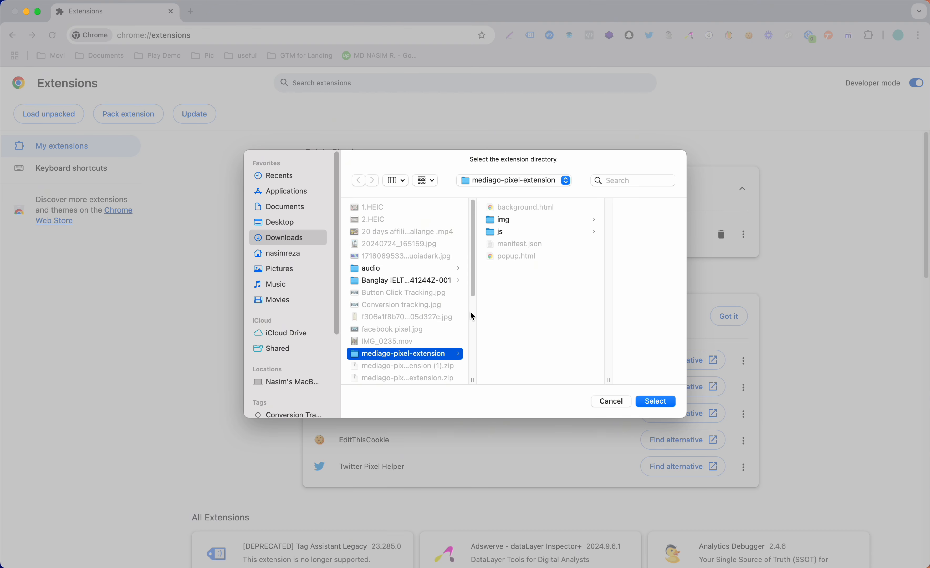
scroll(402, 336, down, 3)
scroll(402, 336, down, 1)
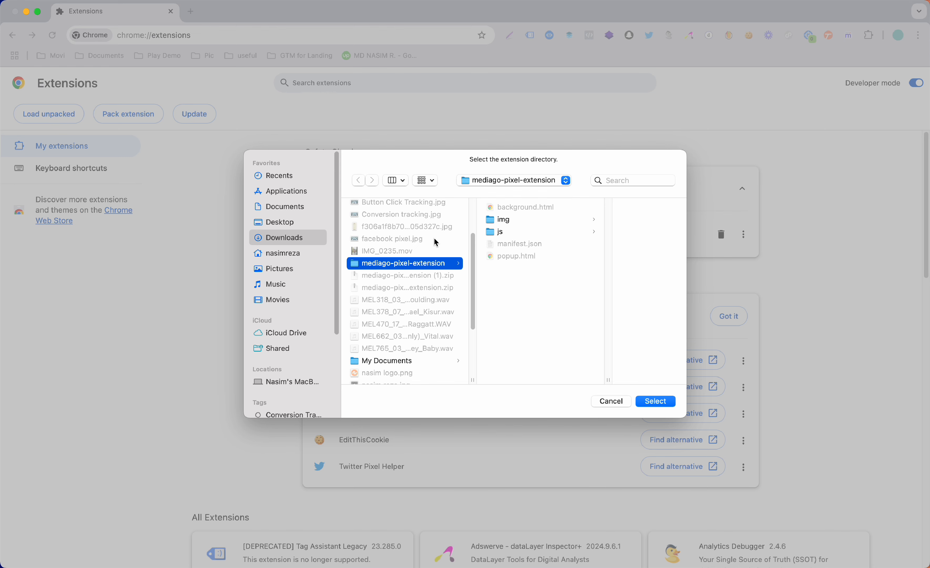
click(652, 399)
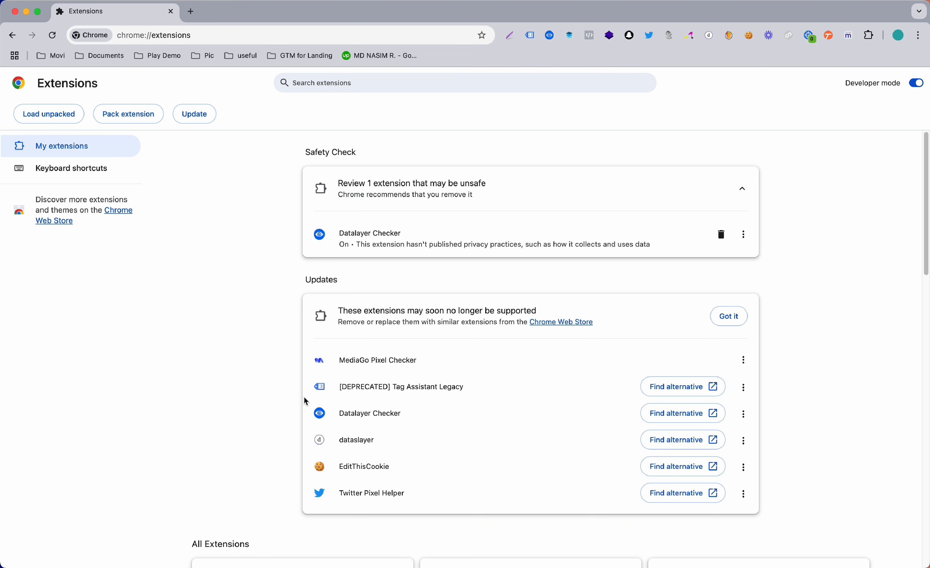
Dismiss the MediaGo Pixel Checker entry from the Updates list of extensions that may lose support, keeping the extension installed.
scroll(312, 395, down, 2)
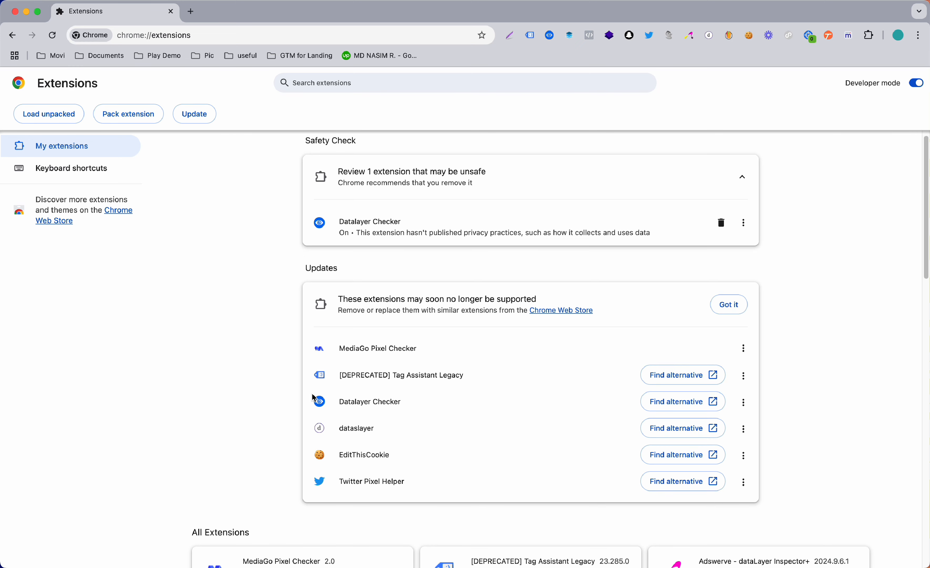
scroll(312, 393, down, 5)
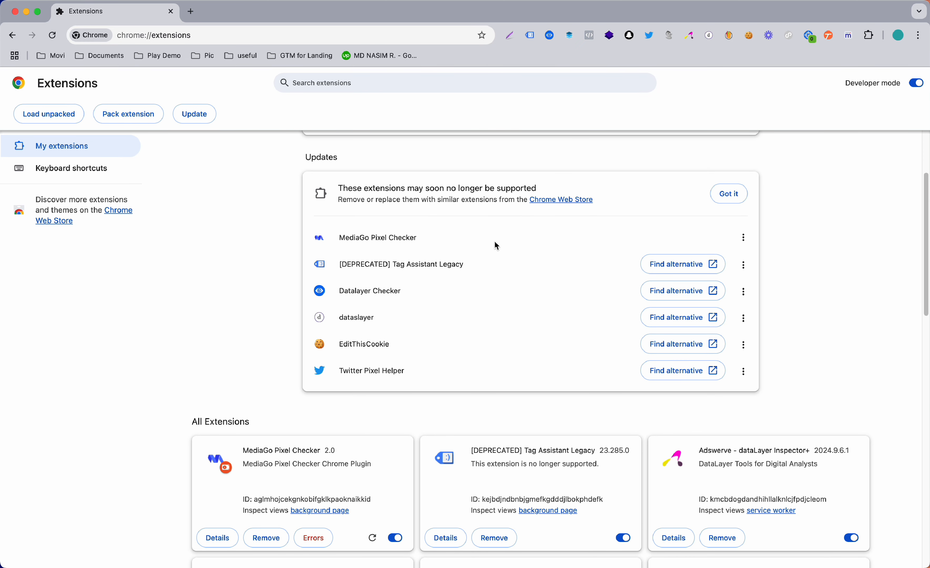
click(744, 238)
click(697, 256)
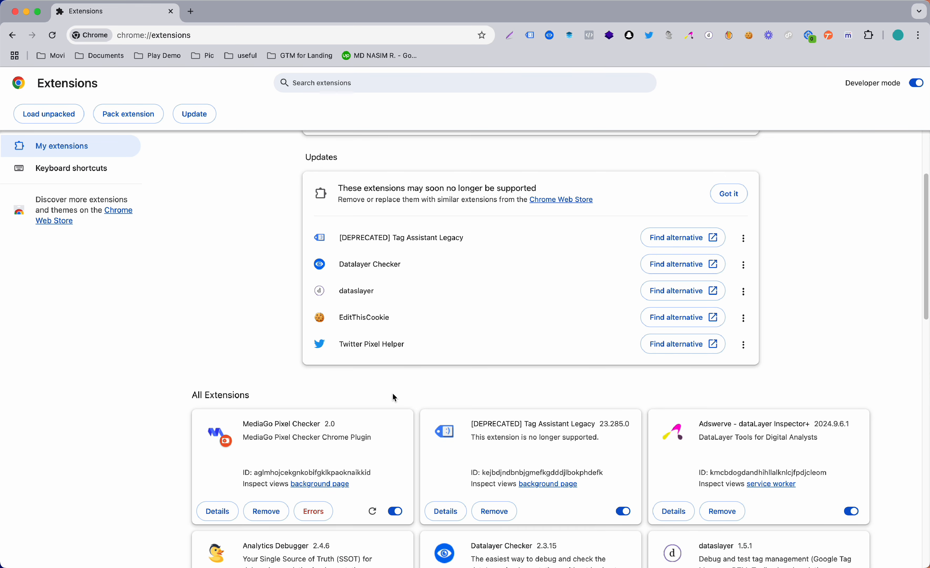
Reload the MediaGo Pixel Checker extension and refresh the Extensions page.
scroll(392, 402, down, 4)
scroll(389, 409, down, 1)
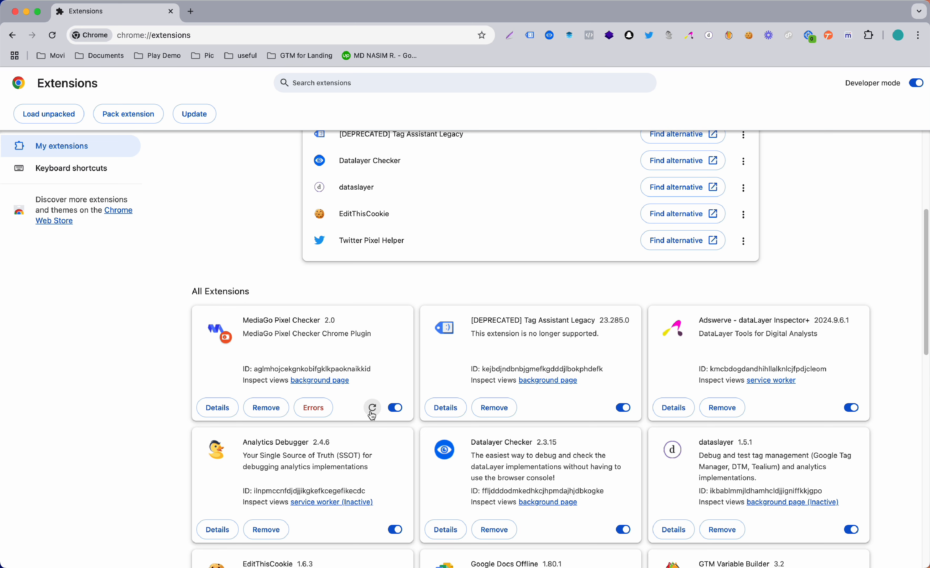
click(381, 415)
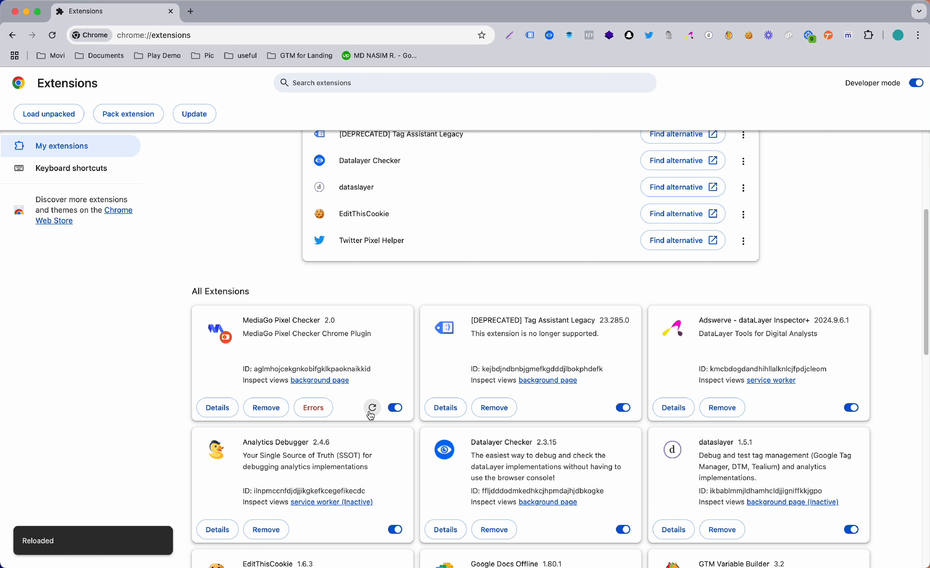
click(52, 35)
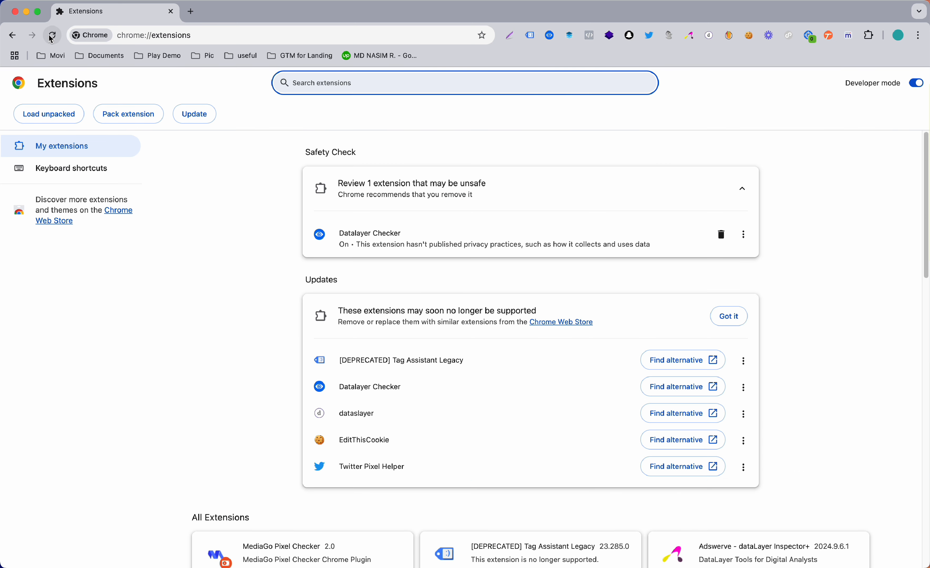
Look for the MediaGo Pixel Checker among the toolbar extensions and the installed extension cards, and refresh the page again.
click(850, 35)
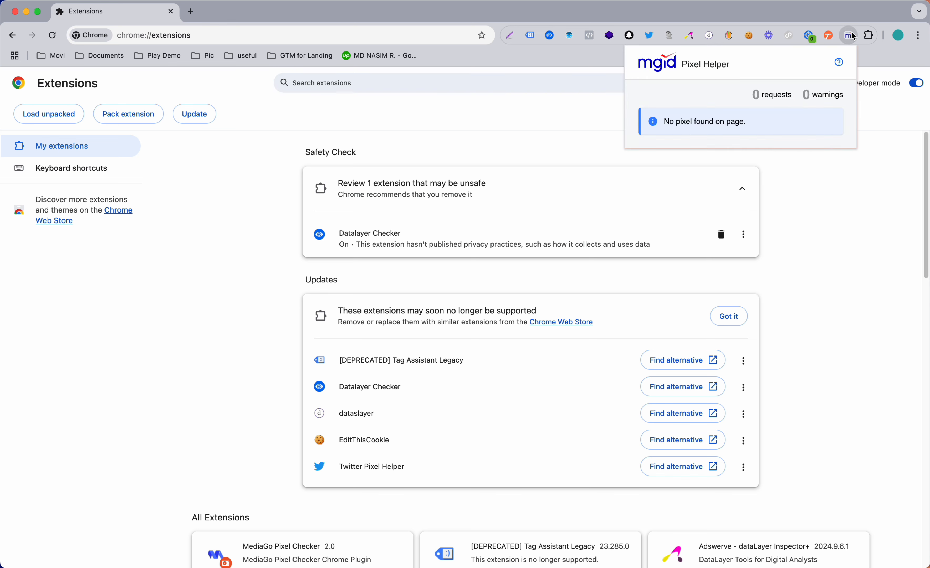
click(872, 35)
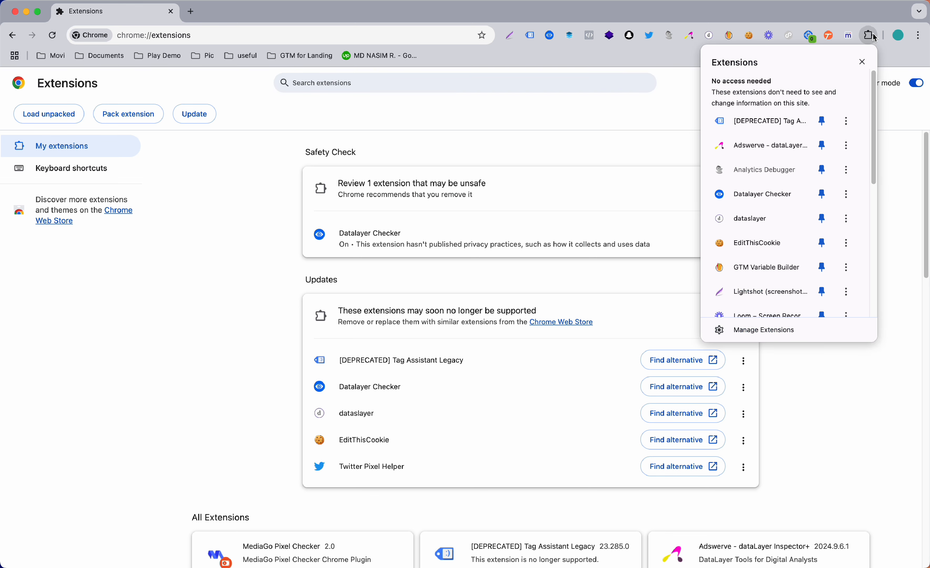
scroll(792, 222, down, 3)
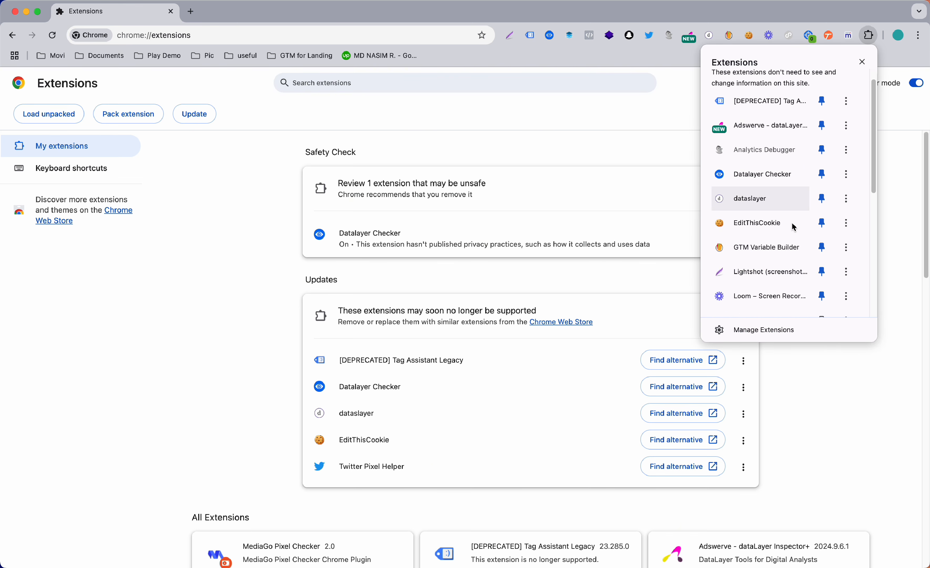
scroll(793, 225, down, 6)
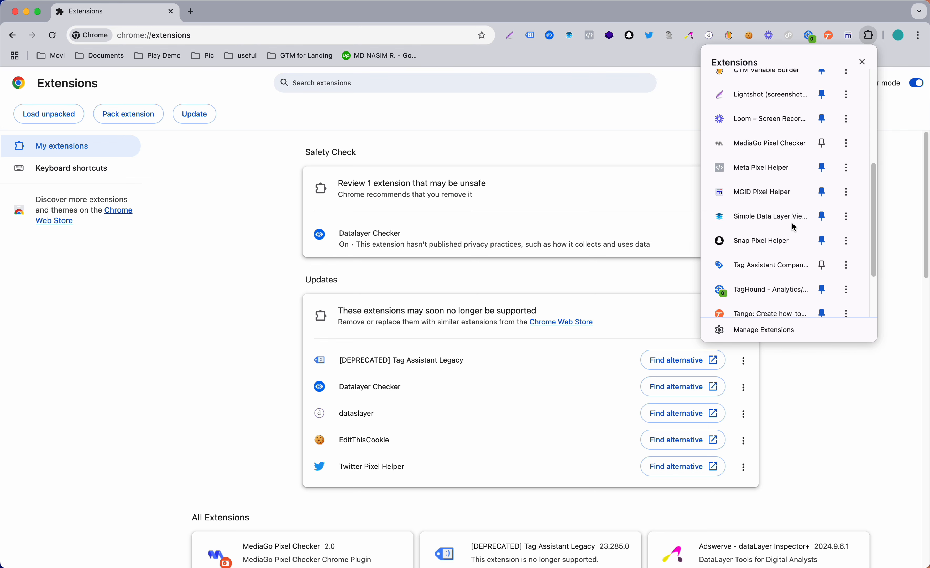
scroll(792, 222, down, 3)
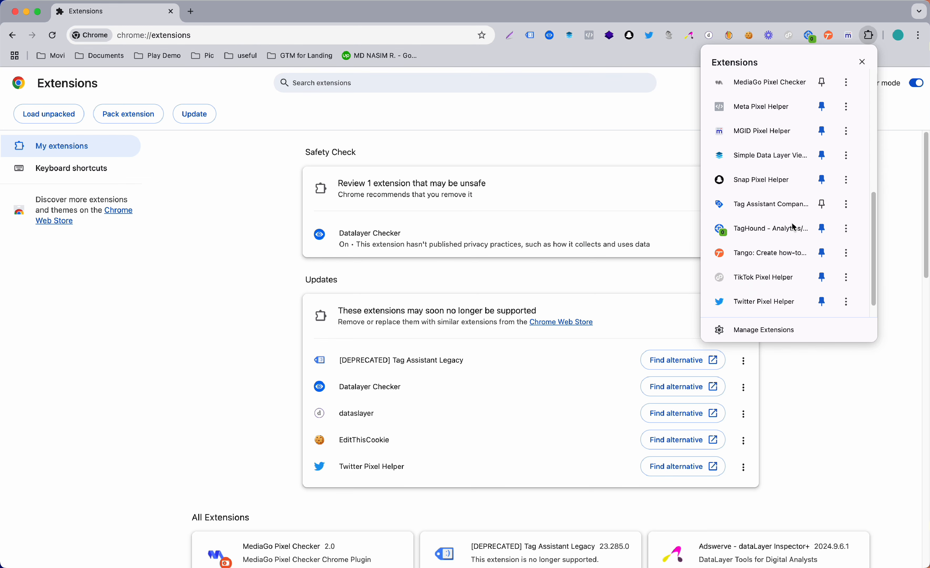
click(865, 508)
scroll(598, 418, down, 4)
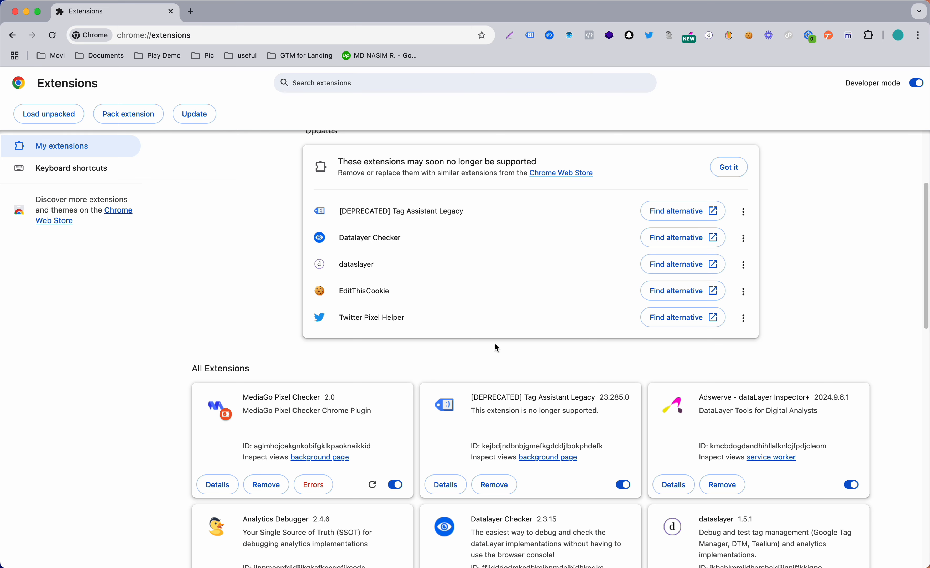
scroll(376, 393, down, 1)
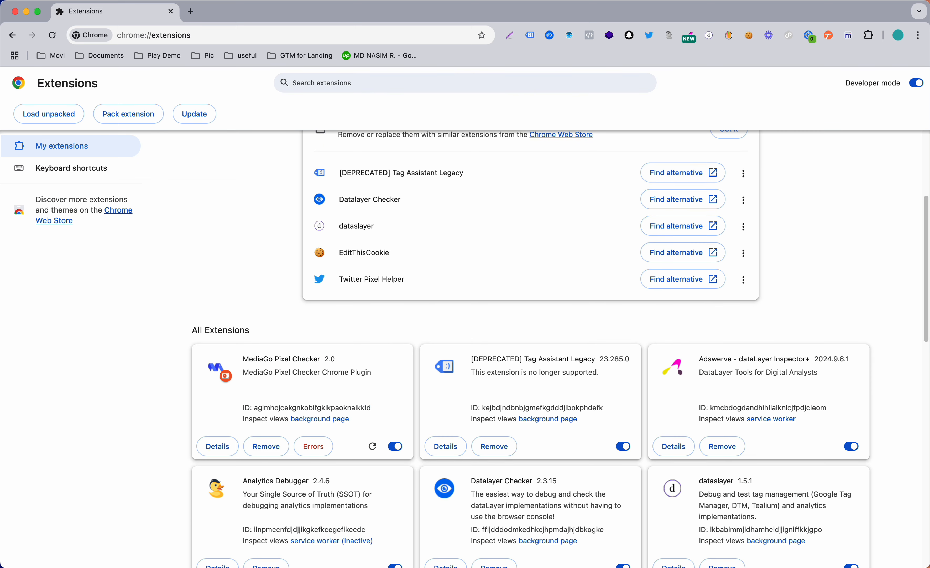
click(53, 35)
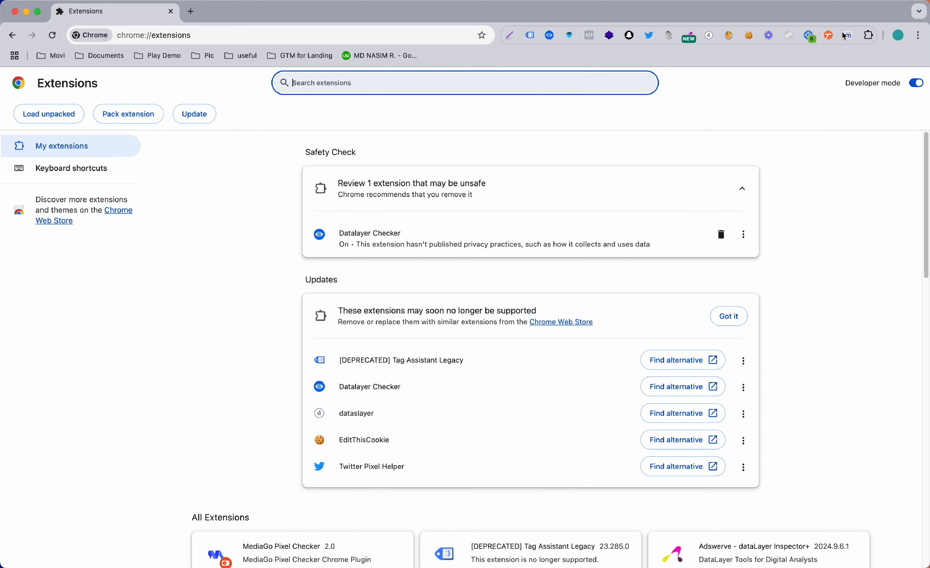
Pin the MediaGo Pixel Checker to the browser toolbar and open its pixel report for the current page.
click(869, 35)
scroll(805, 225, down, 3)
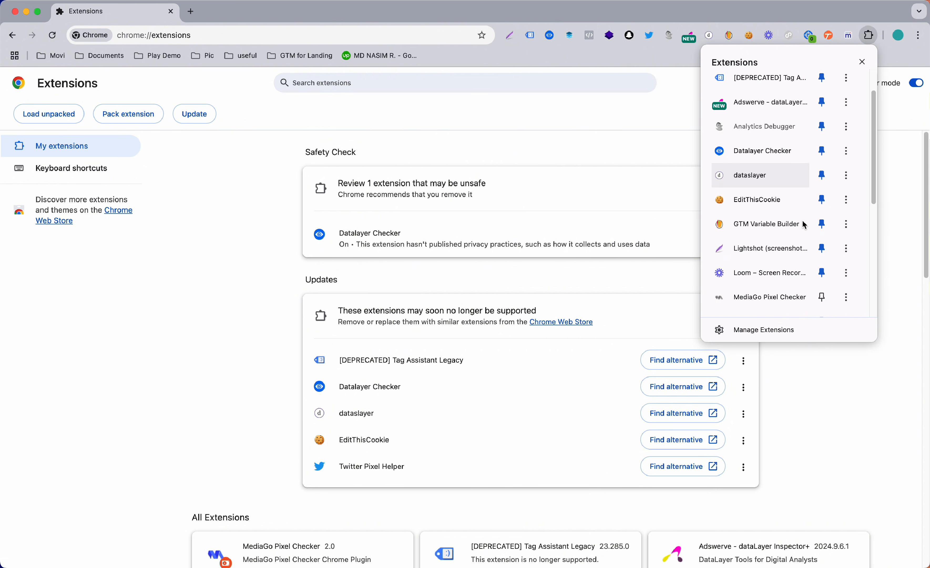
scroll(805, 225, down, 1)
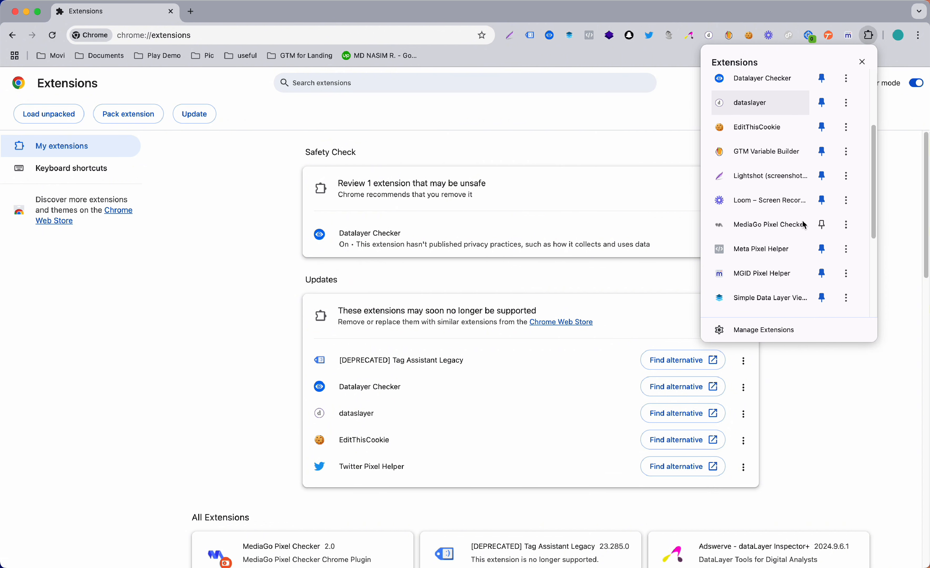
click(828, 227)
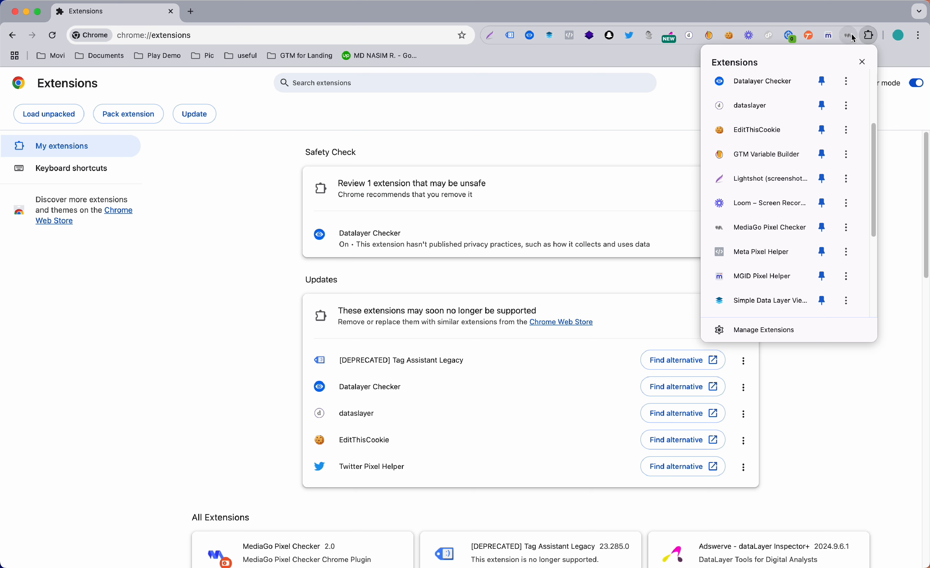
click(849, 36)
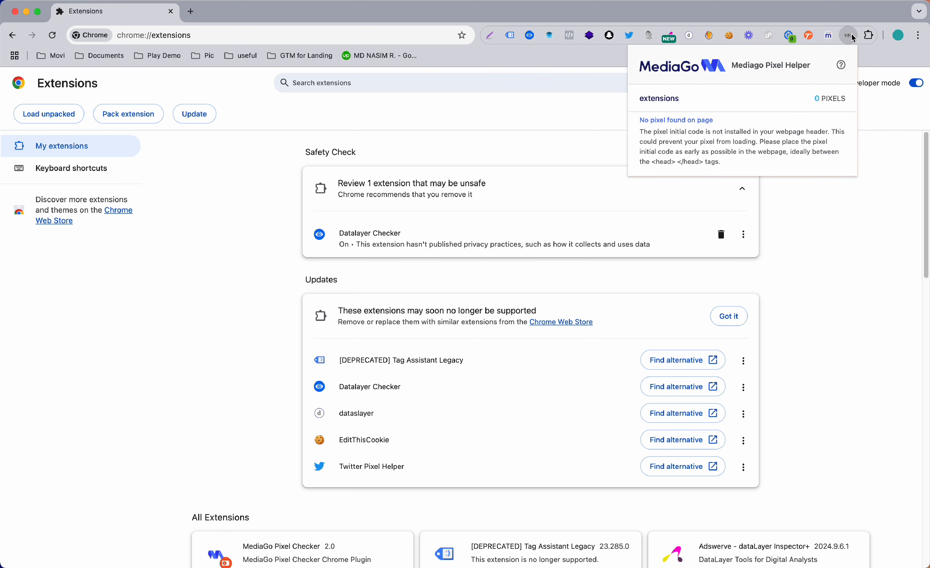
Open the bookmarked BioFit Probiotic landing page in a separate tab and check it with the MediaGo Pixel Helper.
click(191, 11)
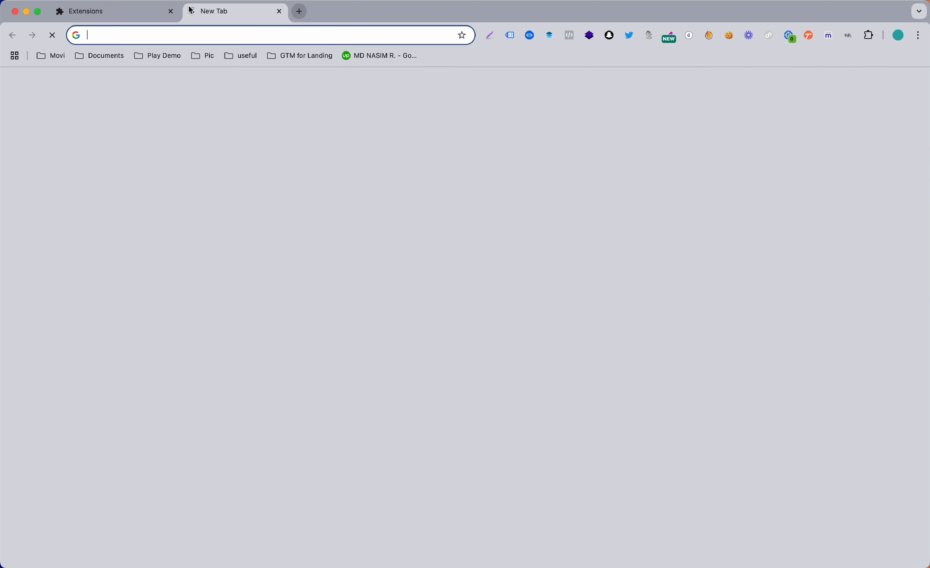
click(291, 56)
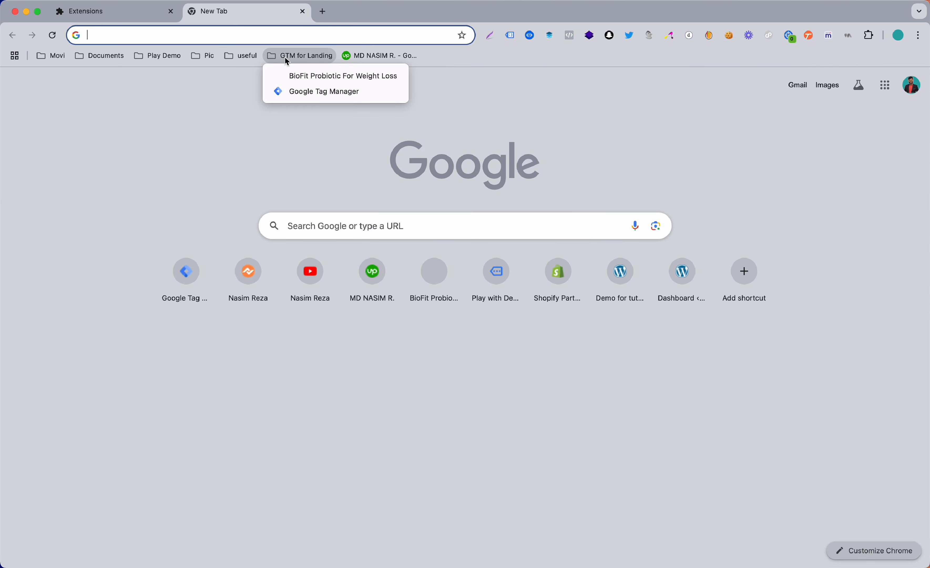
right_click(310, 81)
click(359, 11)
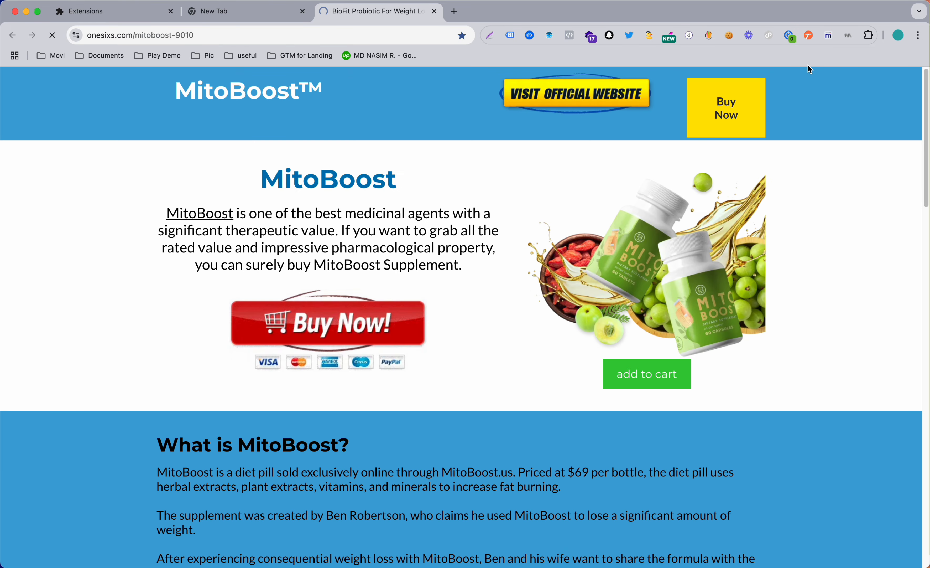
click(849, 35)
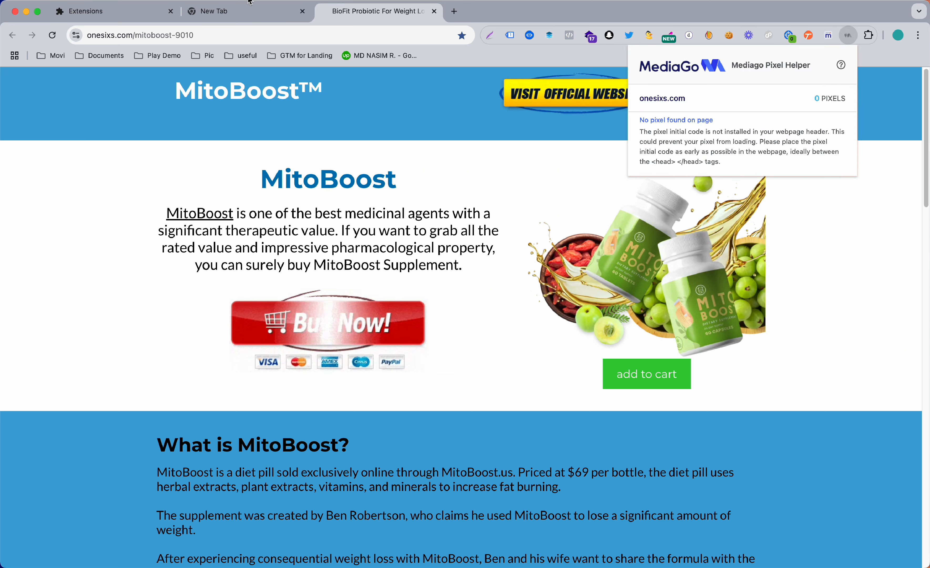
Open the Google Tag Manager container bookmarked in the GTM for Landing folder.
click(249, 12)
click(285, 56)
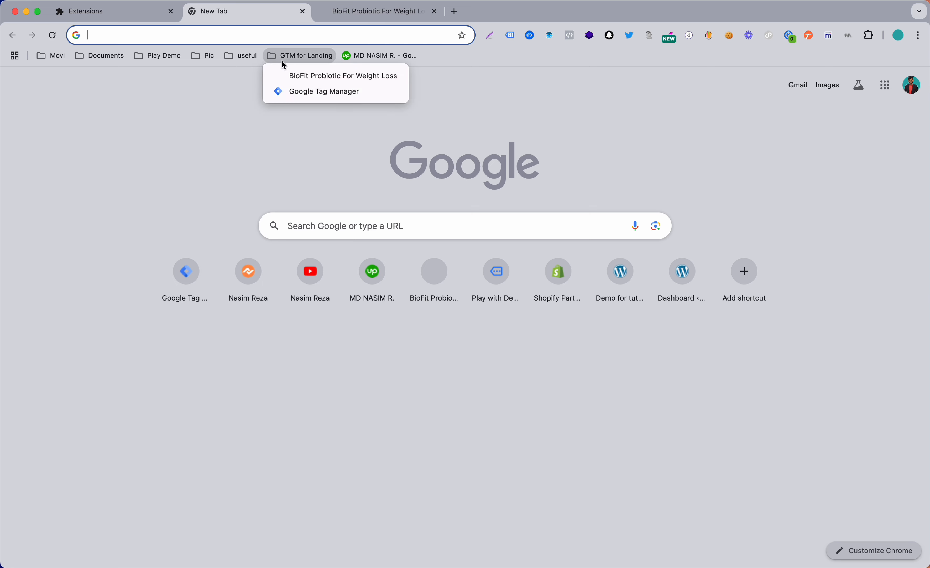
click(281, 93)
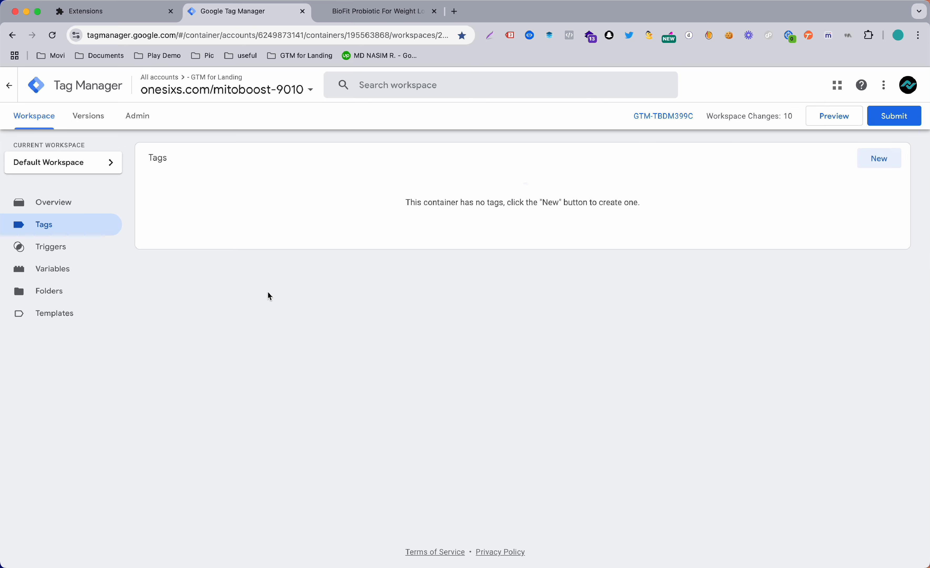
Create a new tag in the container and choose MediaGo Pixel as its tag type.
click(880, 159)
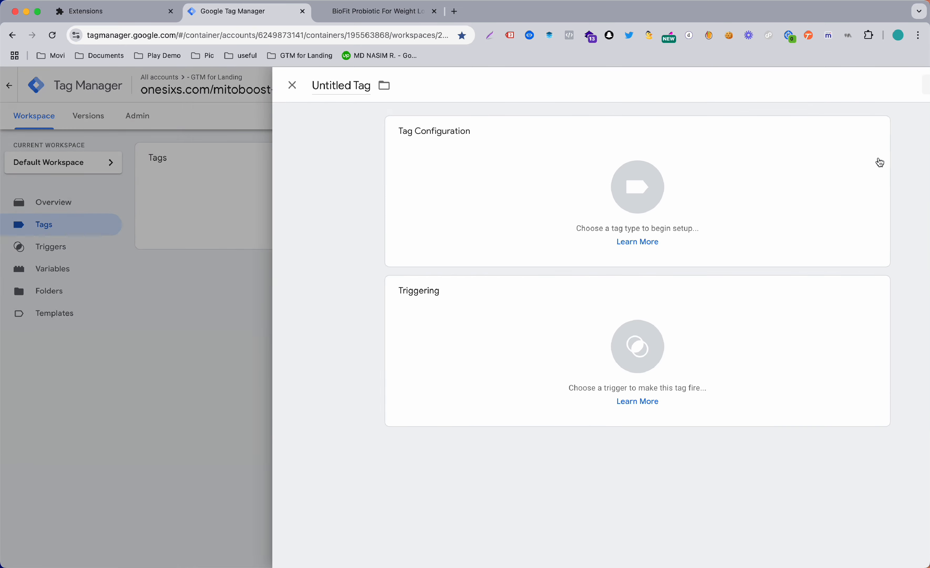
click(660, 177)
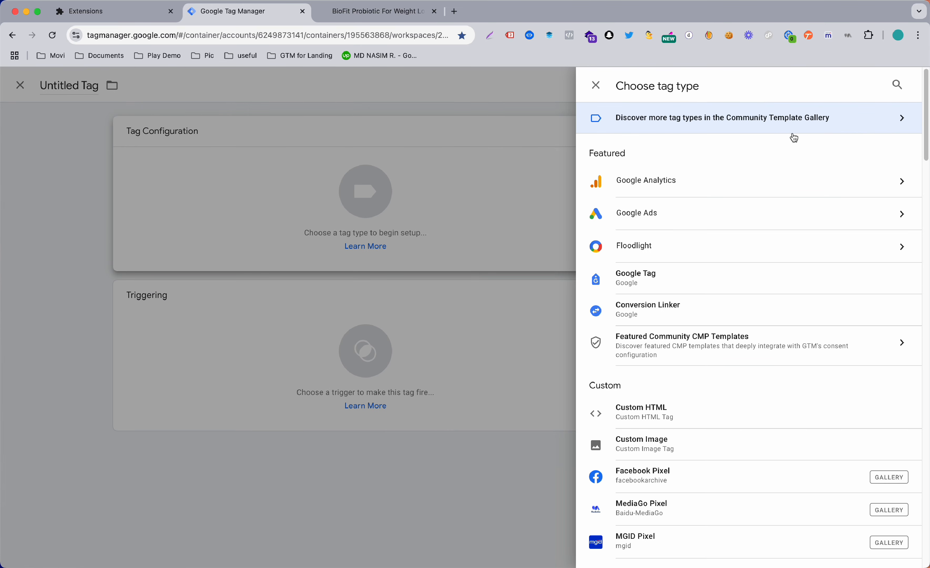
scroll(718, 418, down, 2)
click(676, 450)
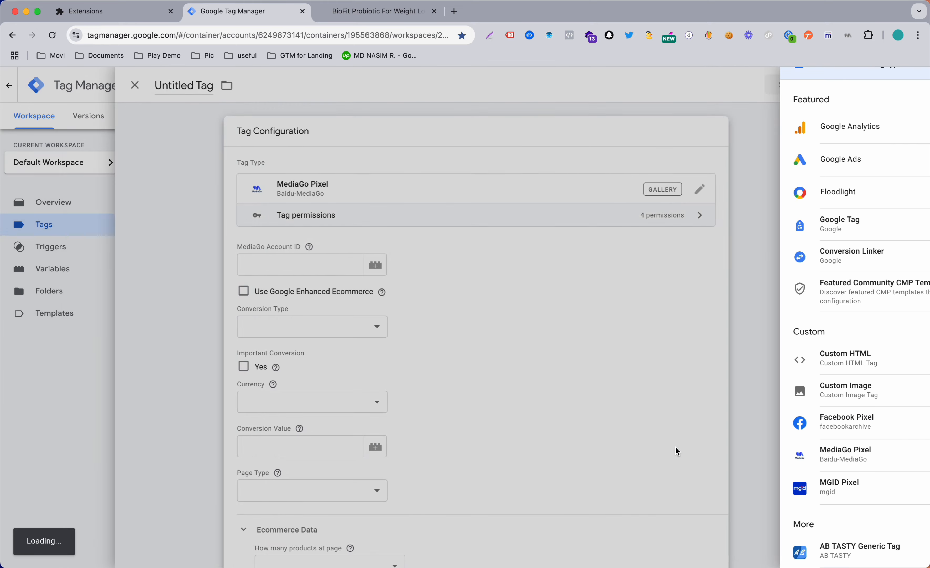
Enter the MediaGo account ID in the tag configuration and set the conversion type to Pageview.
click(379, 255)
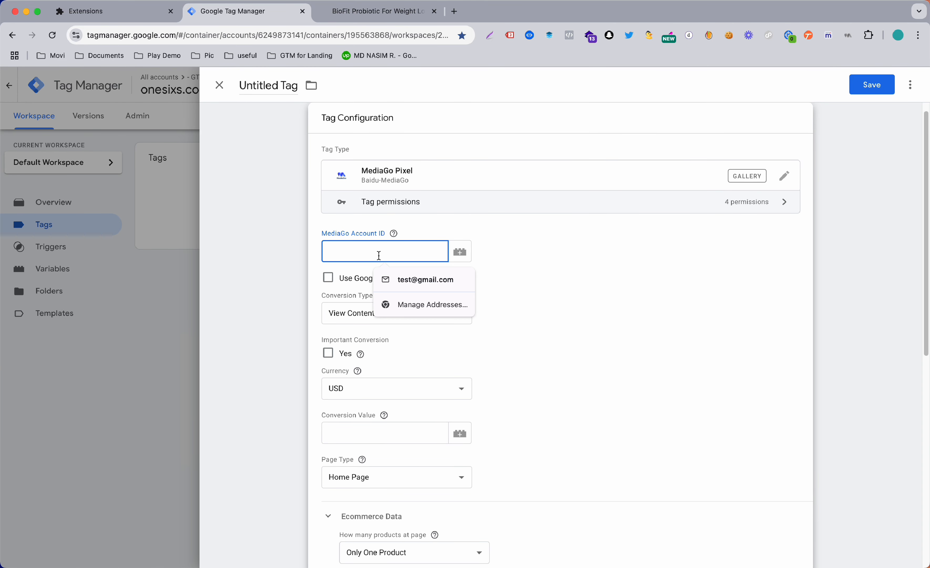
text(123)
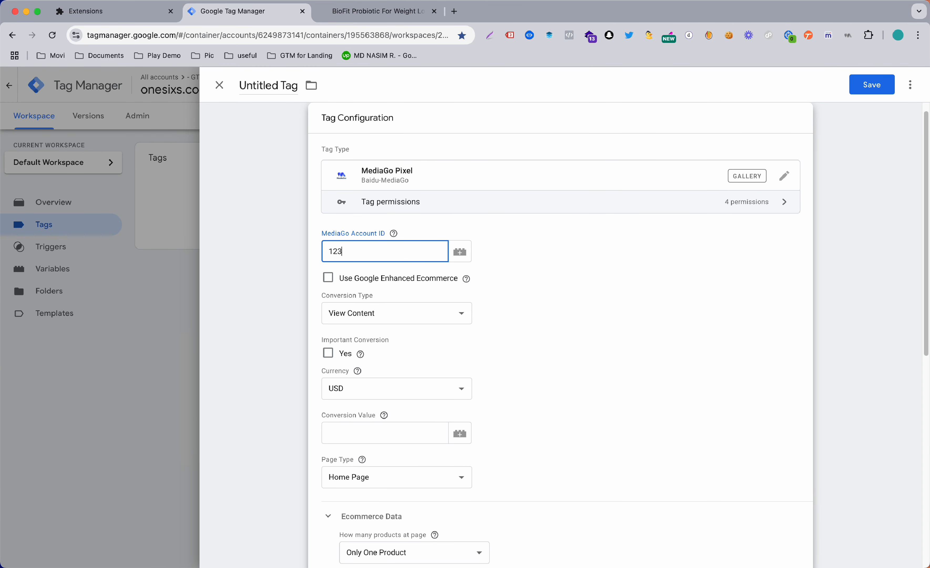
text(12)
click(568, 293)
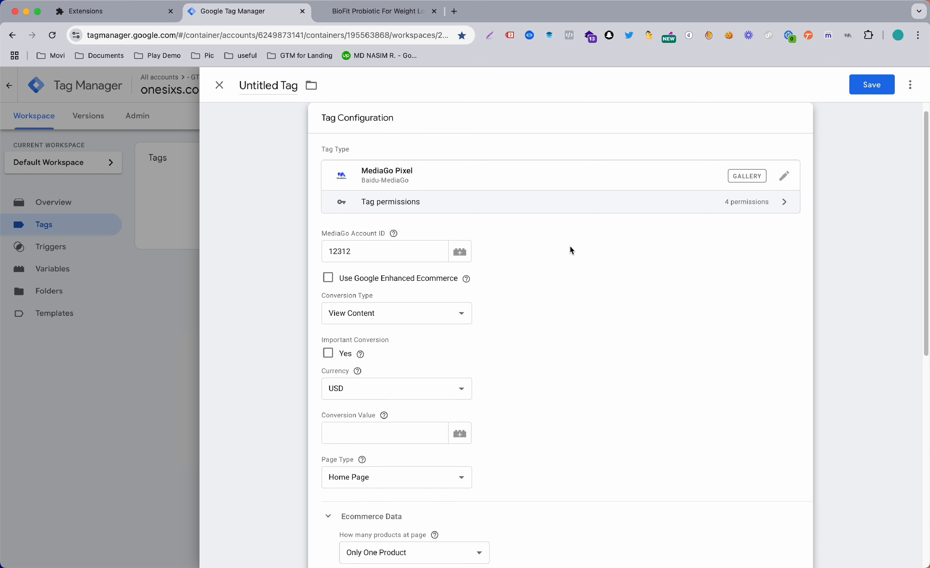
scroll(570, 246, down, 3)
scroll(571, 250, down, 2)
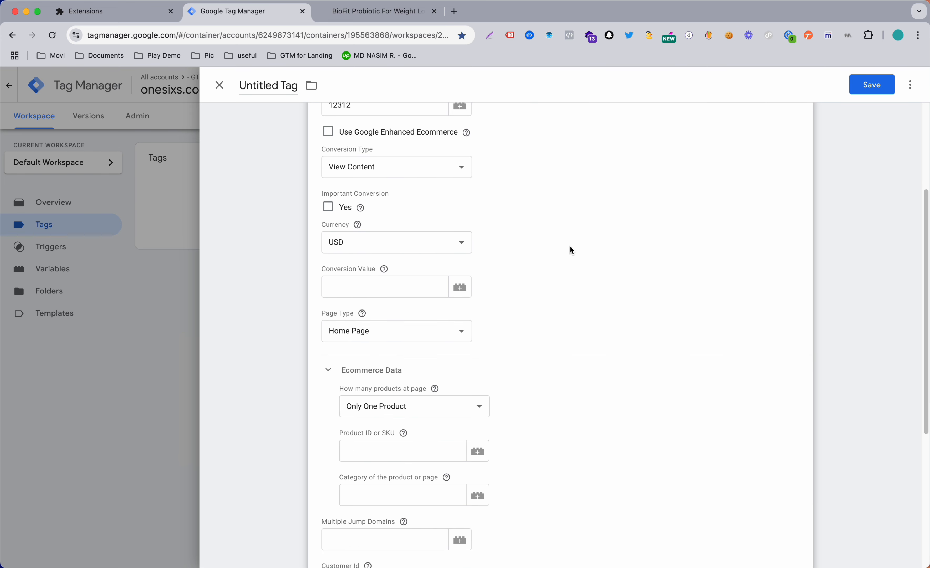
scroll(380, 161, up, 5)
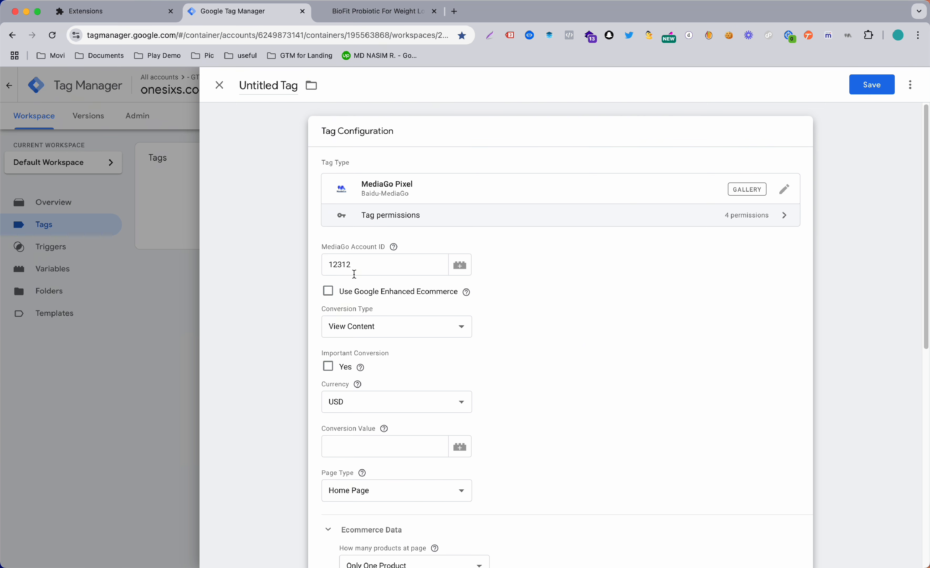
click(392, 332)
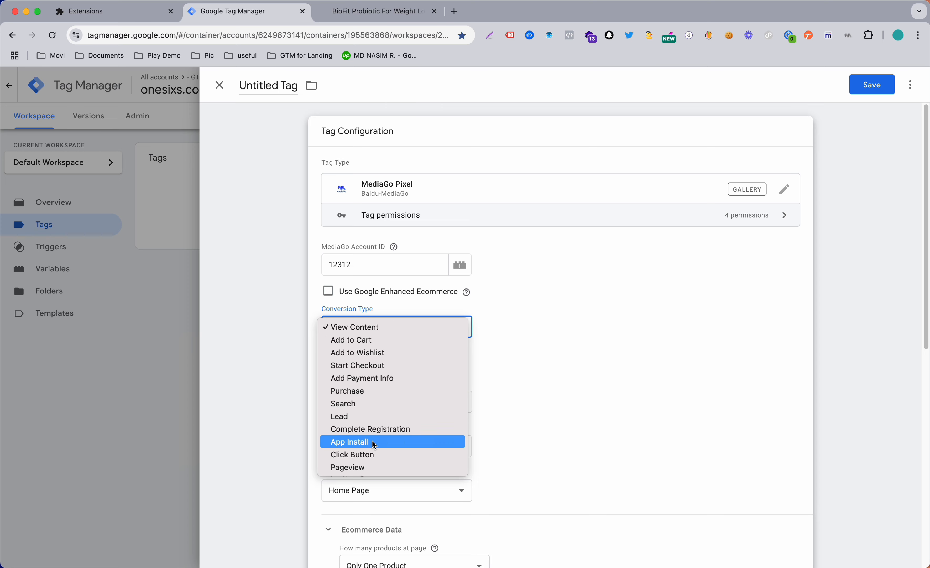
click(363, 468)
Set the tag to fire on the All Pages trigger and save it under the name MediaGo Pixel.
scroll(581, 379, down, 10)
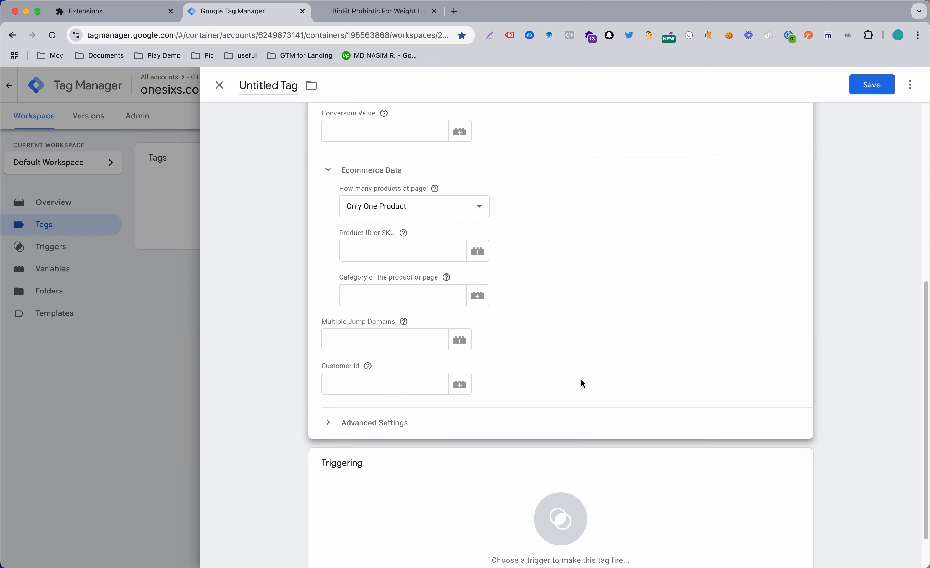
click(479, 433)
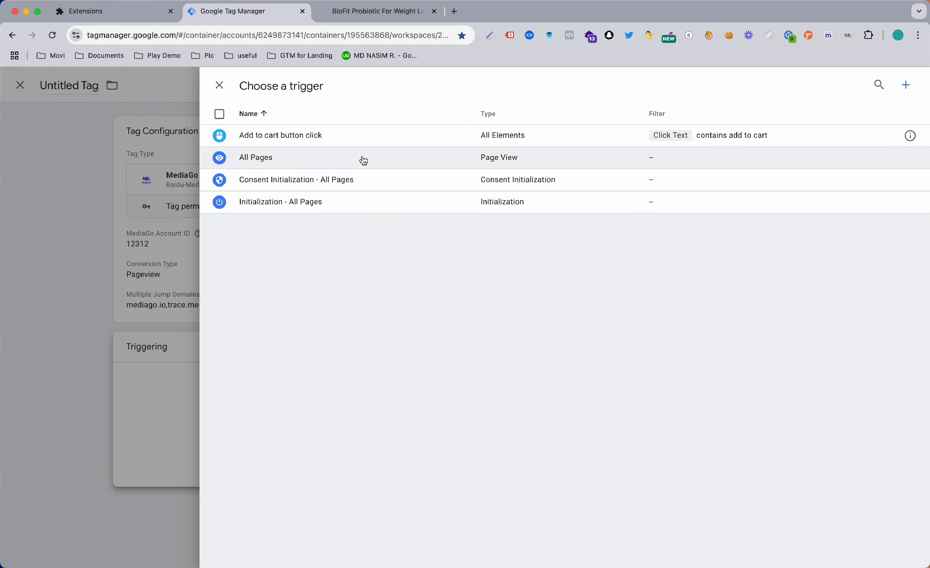
click(363, 158)
click(879, 86)
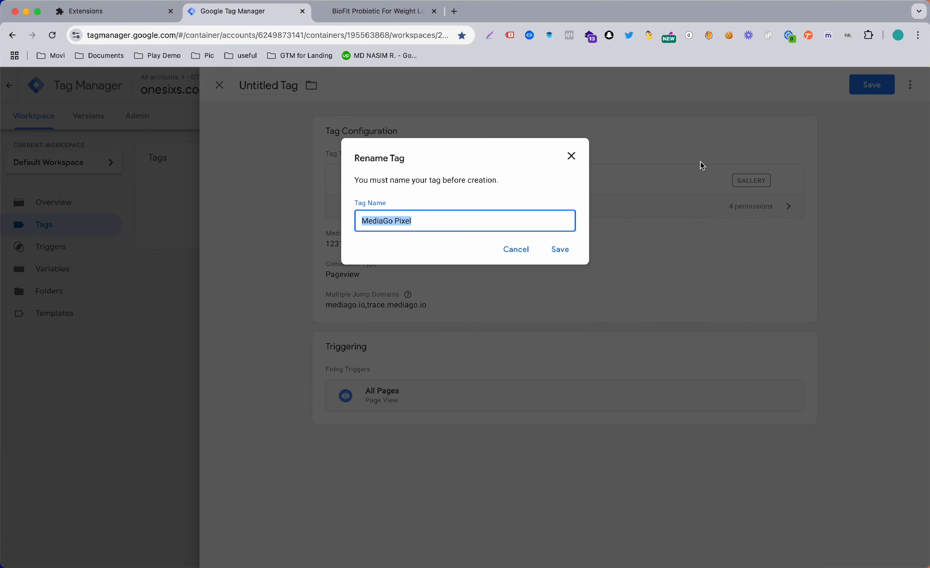
click(564, 253)
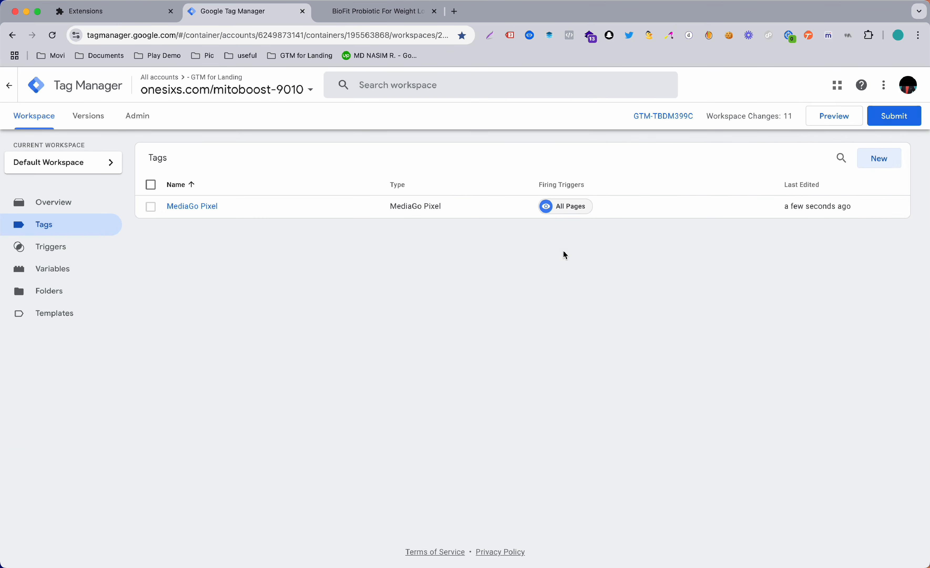
click(840, 119)
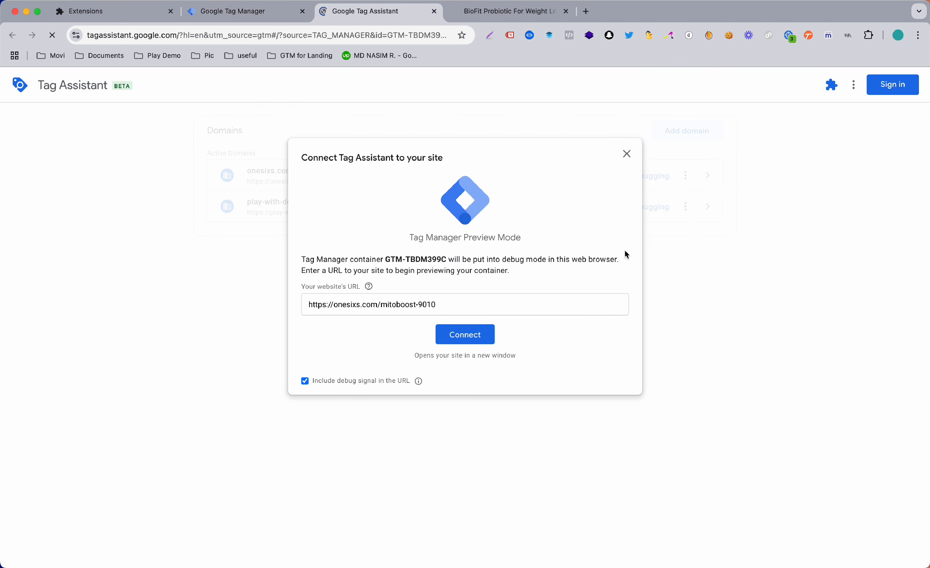
click(475, 330)
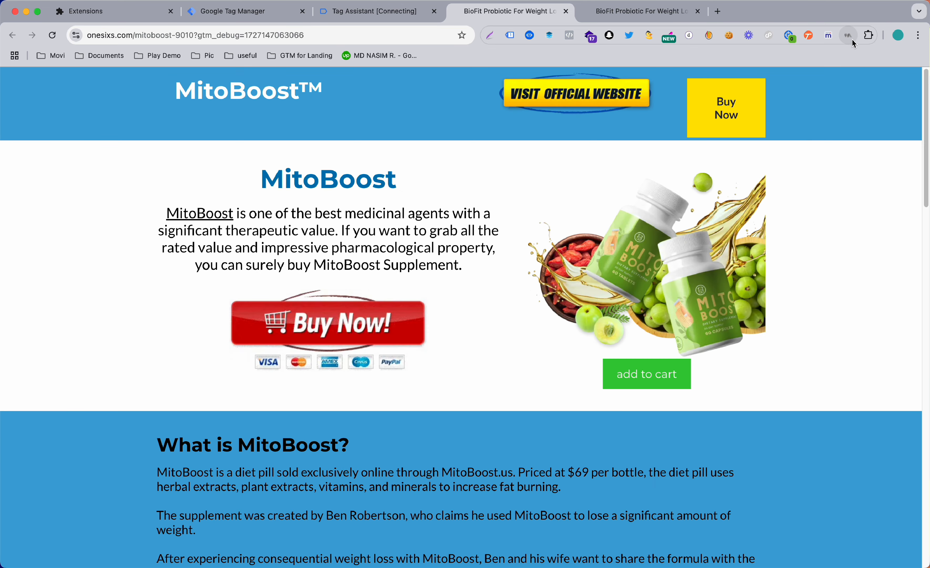
click(849, 36)
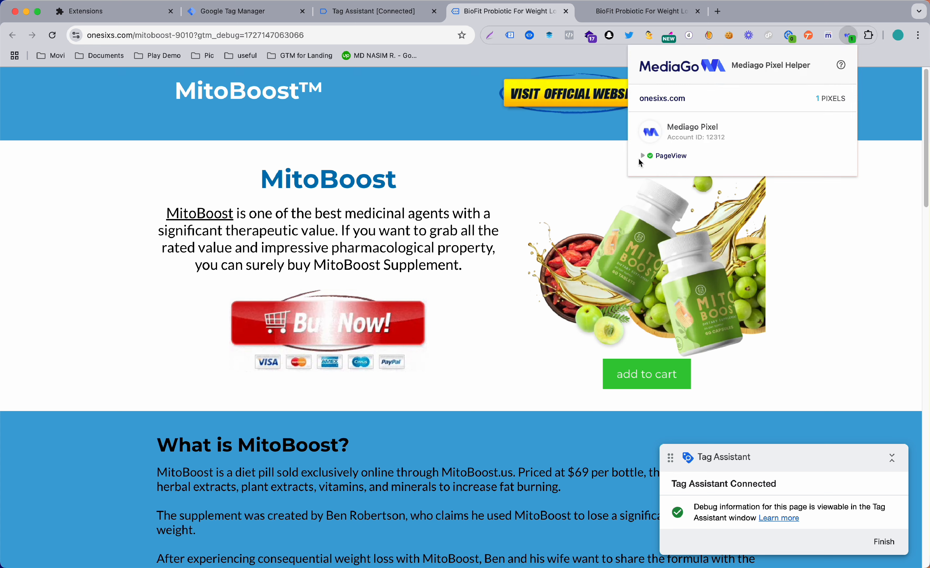
Examine the details of the PageView event in the MediaGo Pixel Helper report, then collapse them.
click(641, 156)
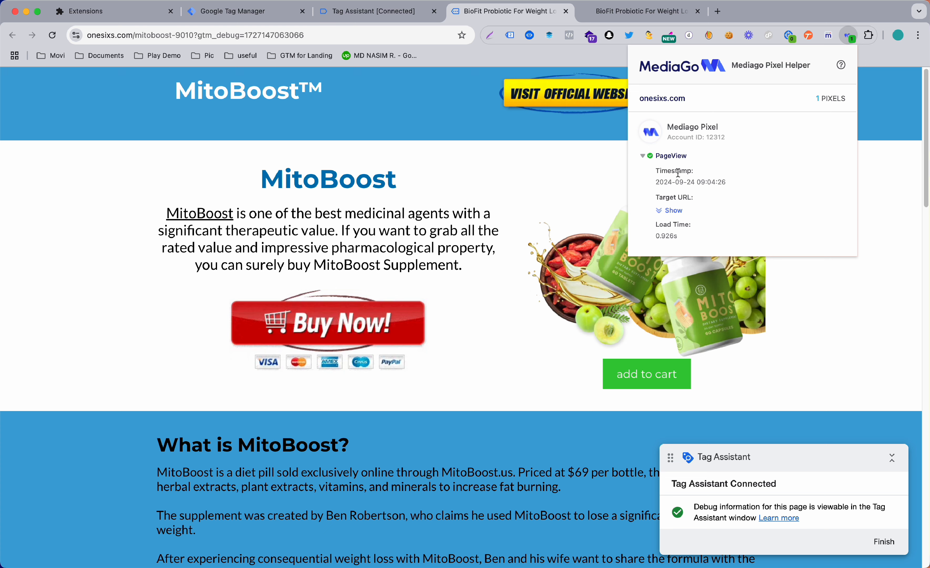
click(644, 156)
click(644, 156)
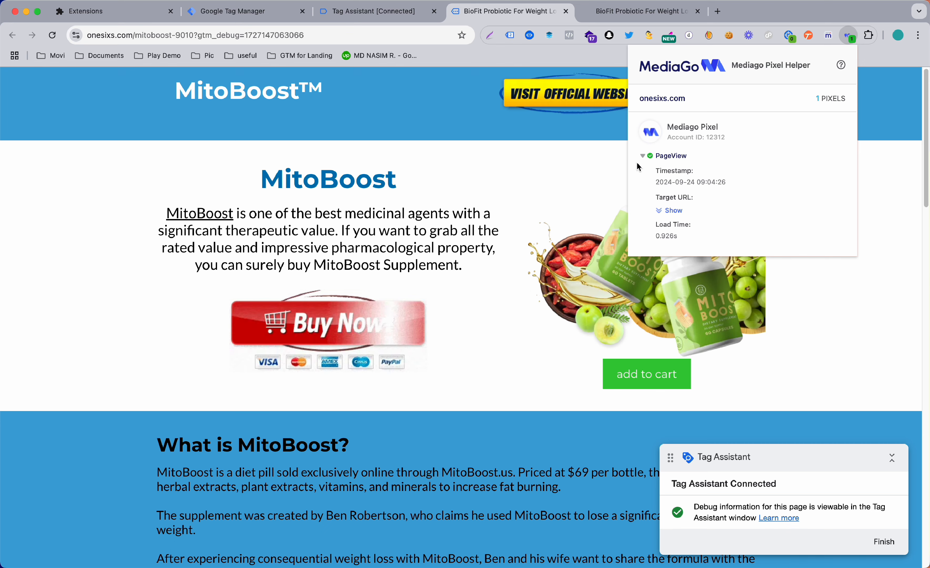
scroll(526, 282, down, 2)
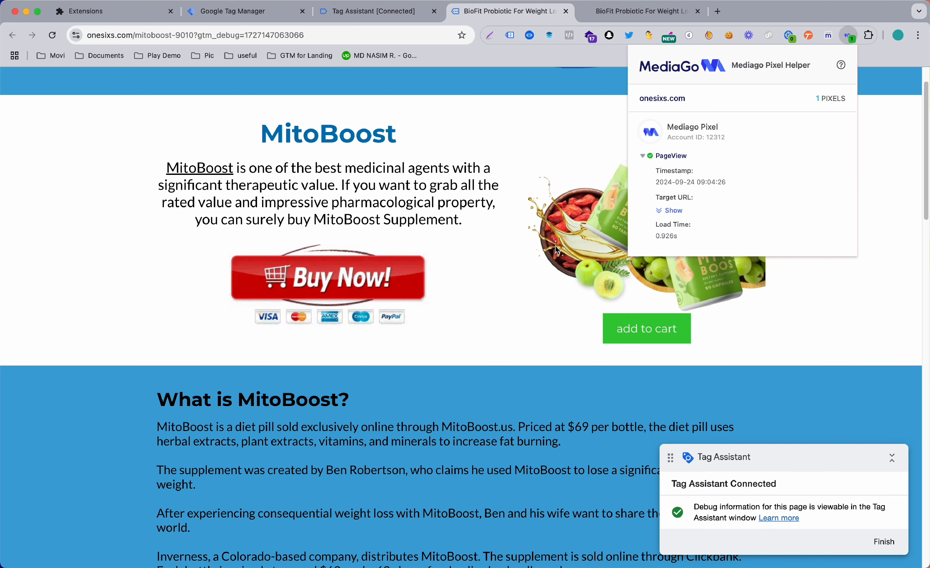
click(644, 155)
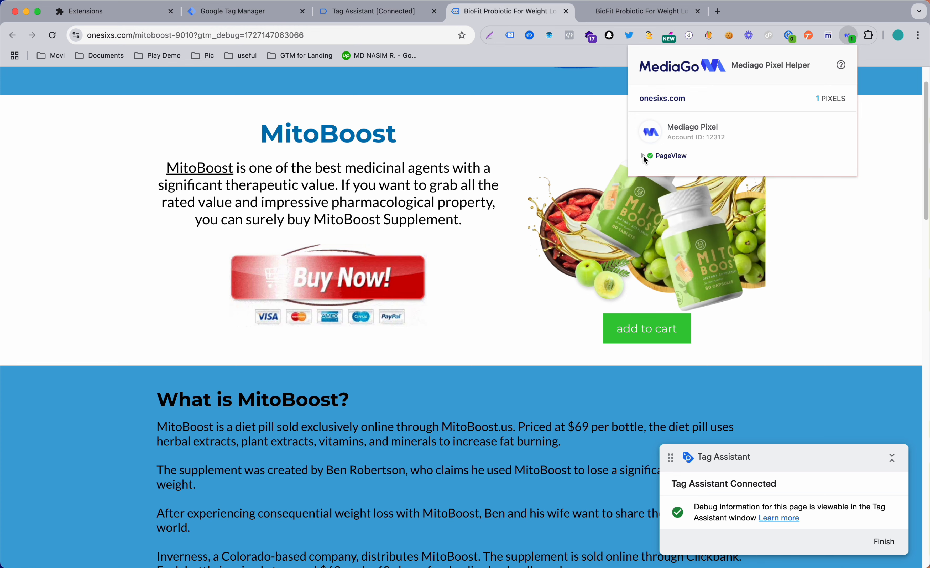
Start another MediaGo Pixel tag in Google Tag Manager and look through its available conversion types.
click(244, 11)
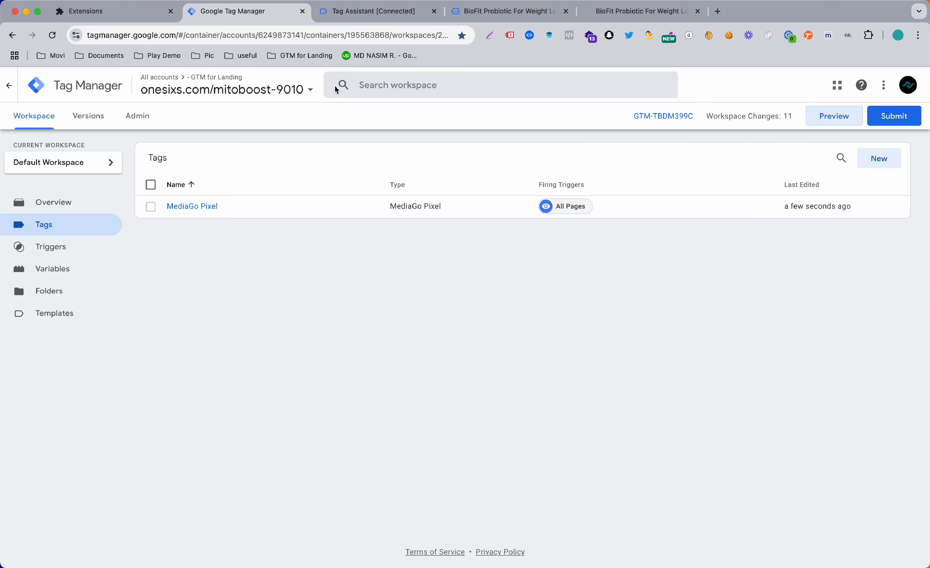
click(875, 164)
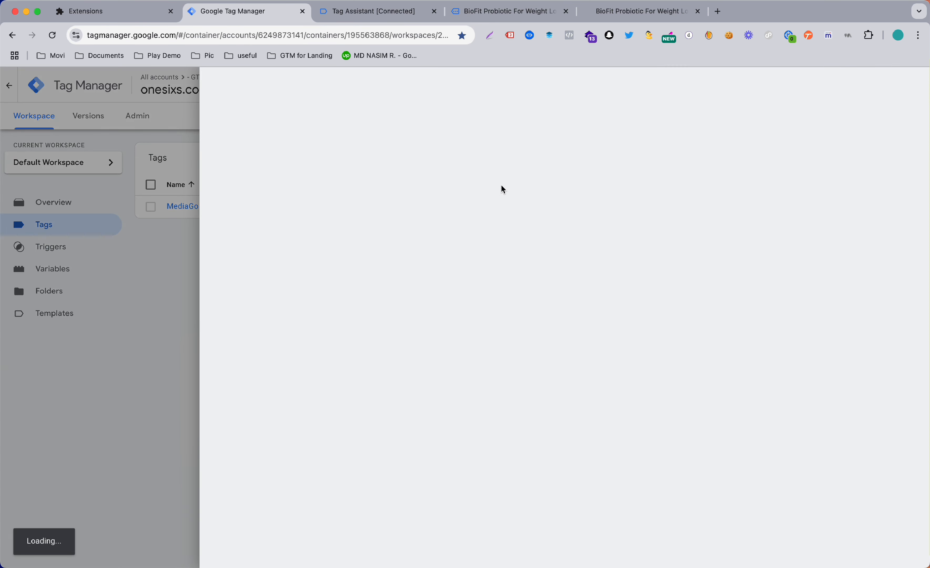
click(492, 191)
scroll(697, 366, down, 3)
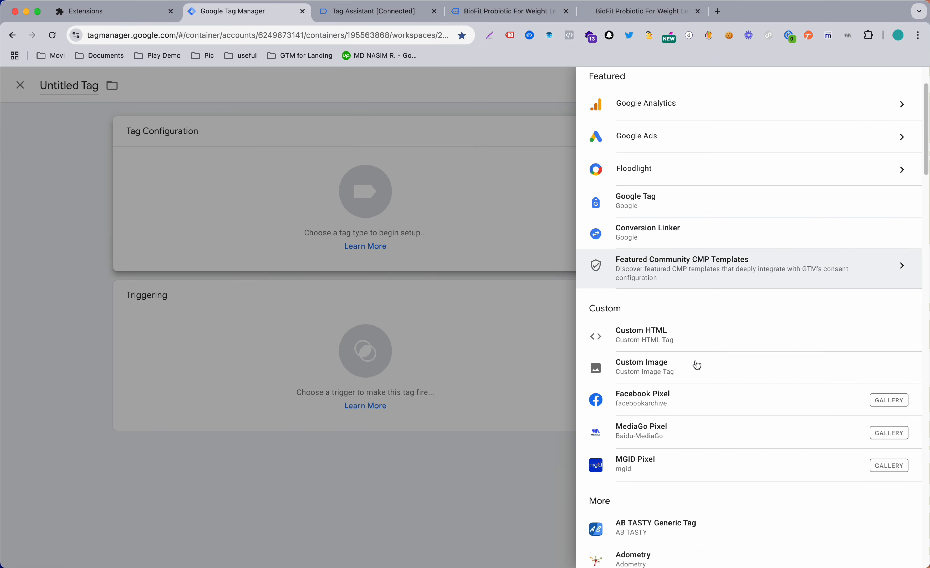
click(635, 430)
click(441, 315)
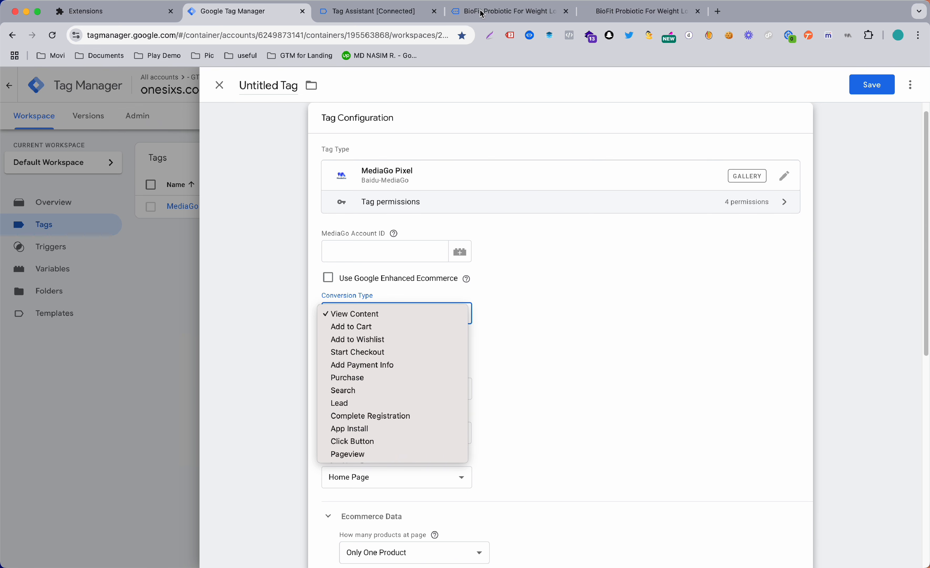
click(385, 16)
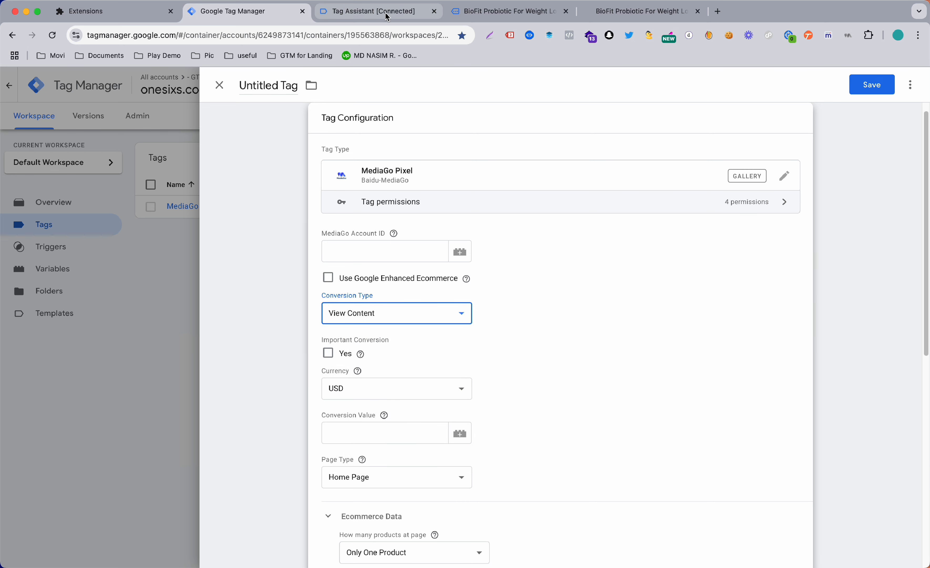
Switch to the connected Tag Assistant session and check that page with the MediaGo Pixel Helper, then dismiss the report.
click(385, 17)
click(850, 37)
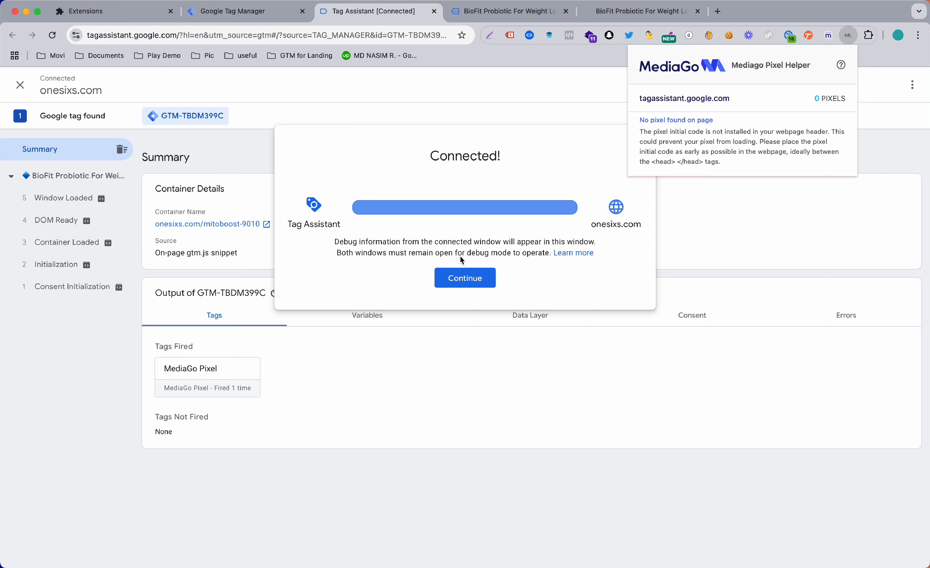
click(463, 272)
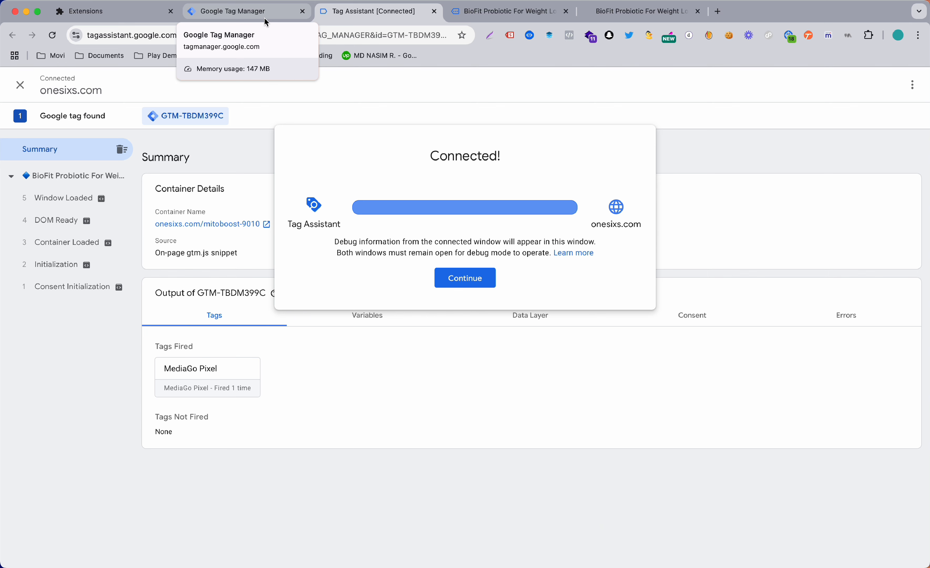
Open the bookmarked Upwork freelancer profile in a new tab and examine its ratings, total jobs and description.
click(719, 11)
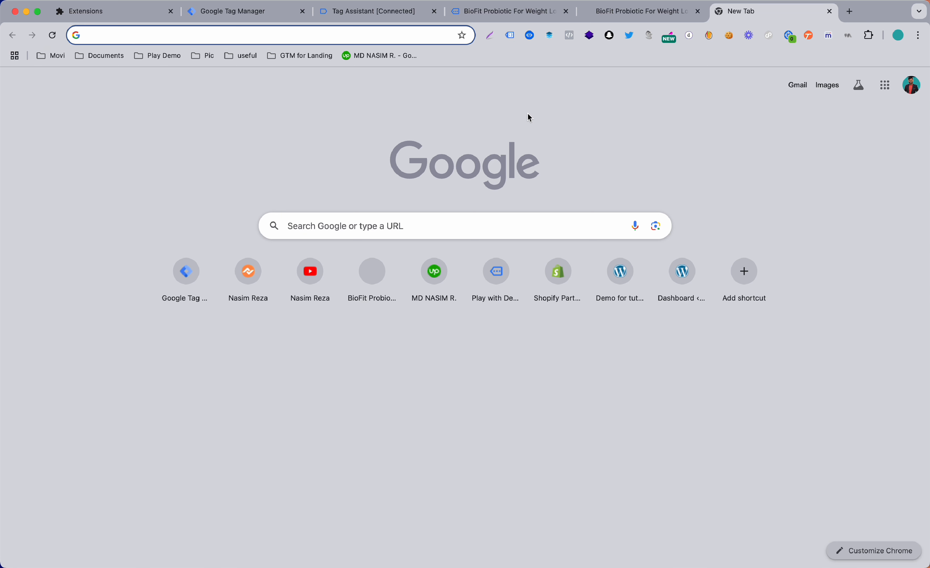
click(388, 57)
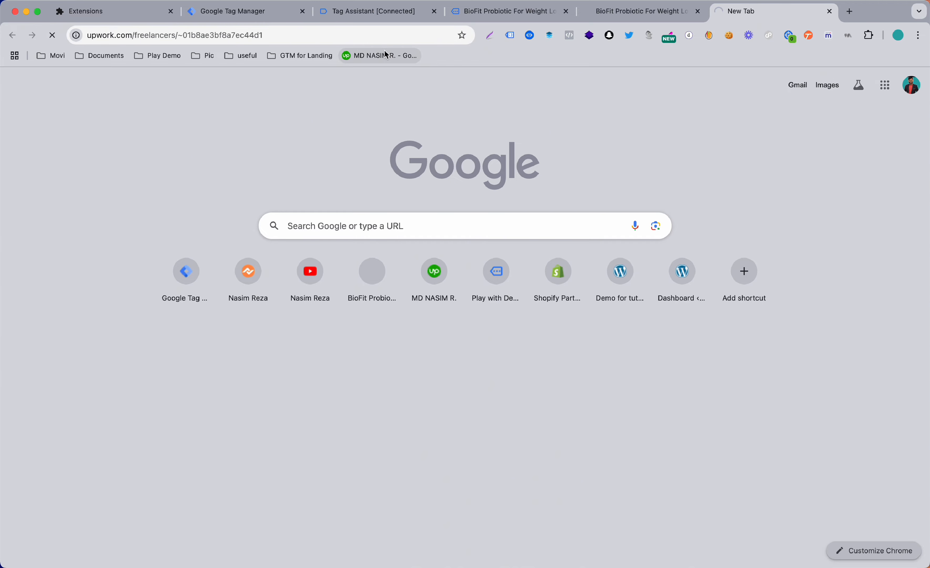
scroll(182, 249, down, 1)
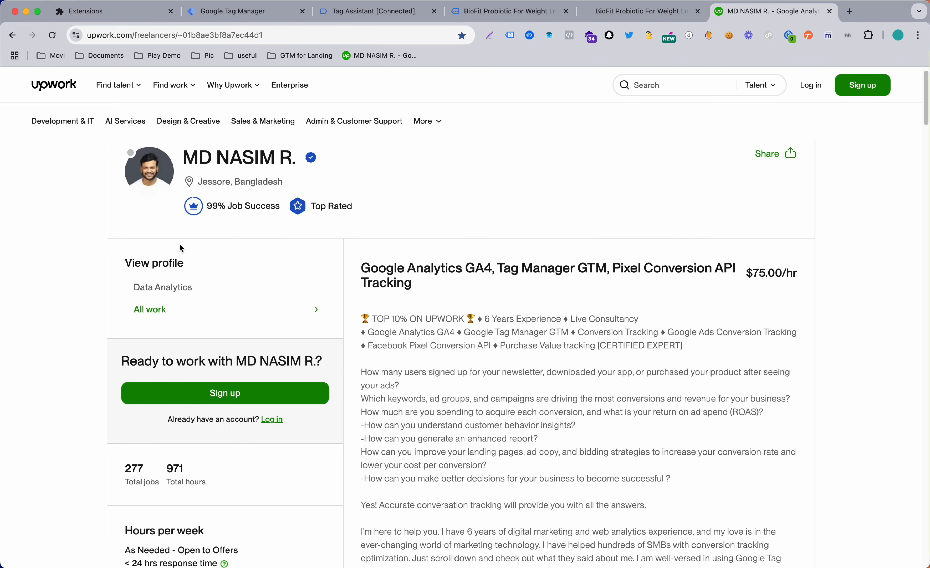
scroll(182, 248, up, 1)
scroll(182, 248, down, 1)
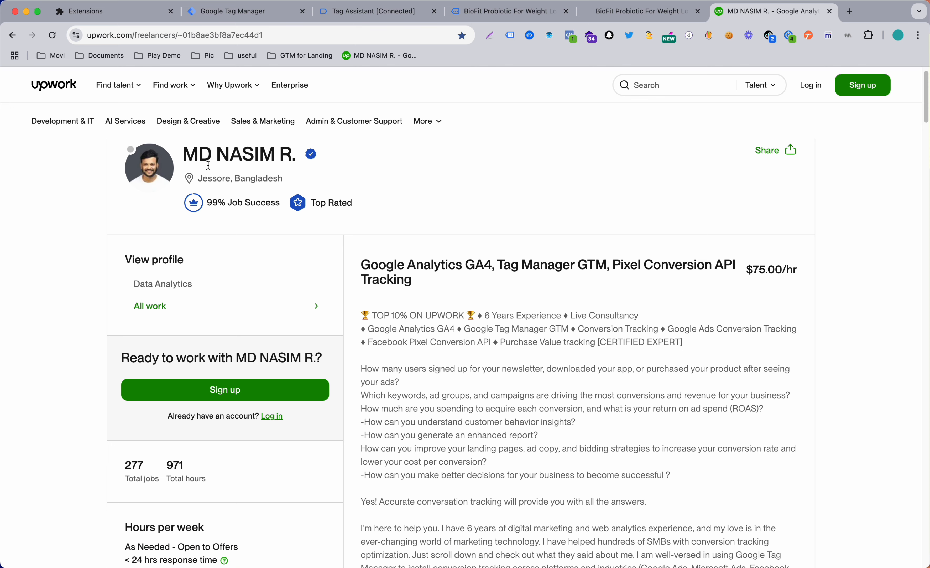
scroll(212, 416, down, 5)
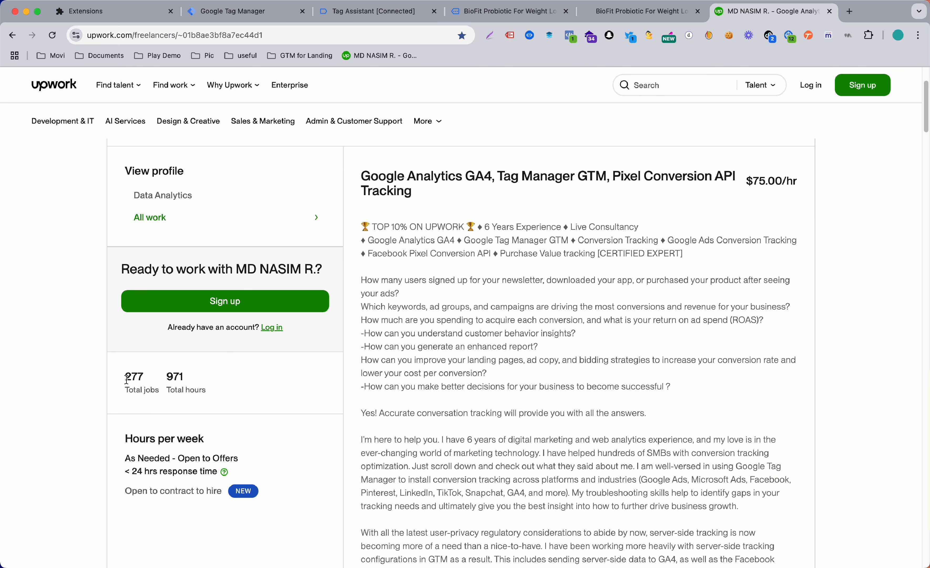
drag(124, 382, 149, 379)
scroll(148, 379, up, 5)
click(437, 197)
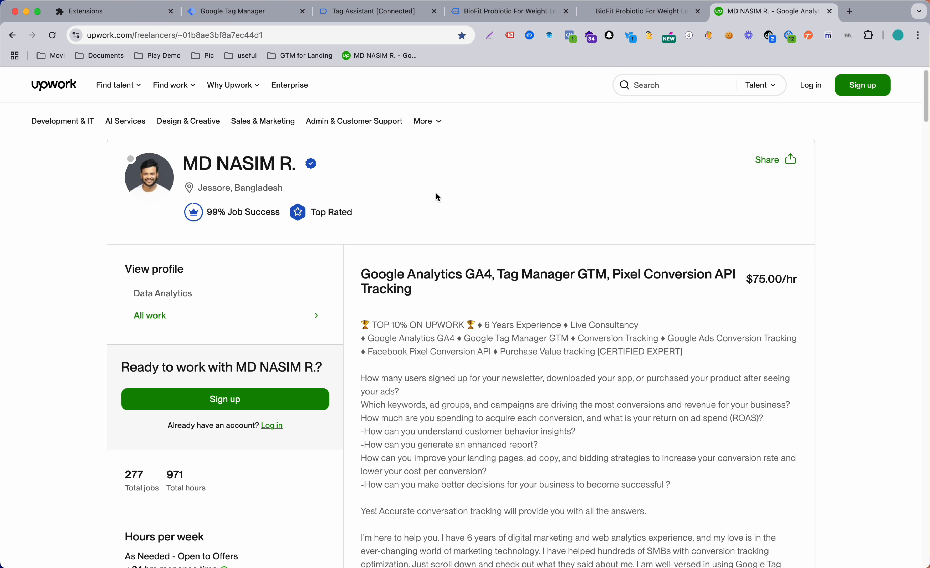